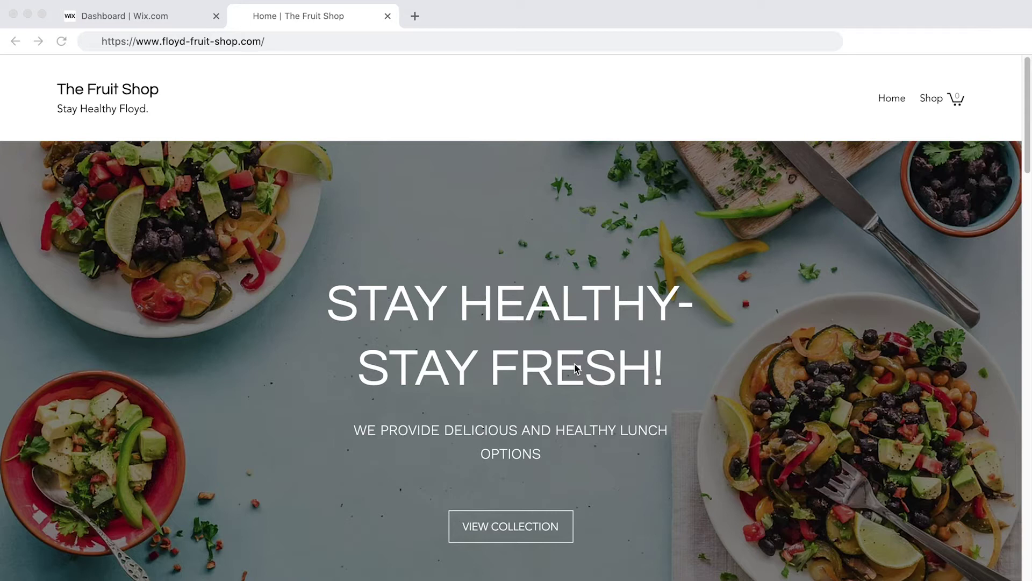
Step: From the dashboard sidebar's App Market, search 'weglo' and open the Weglot Translate app page
click(101, 16)
mouse_move(120, 353)
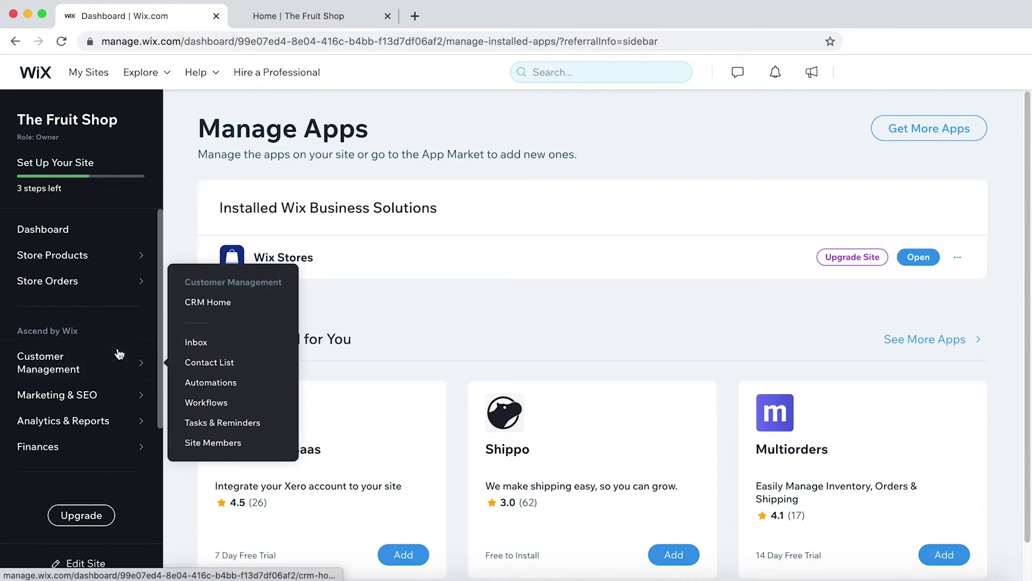
scroll(99, 366, down, 3)
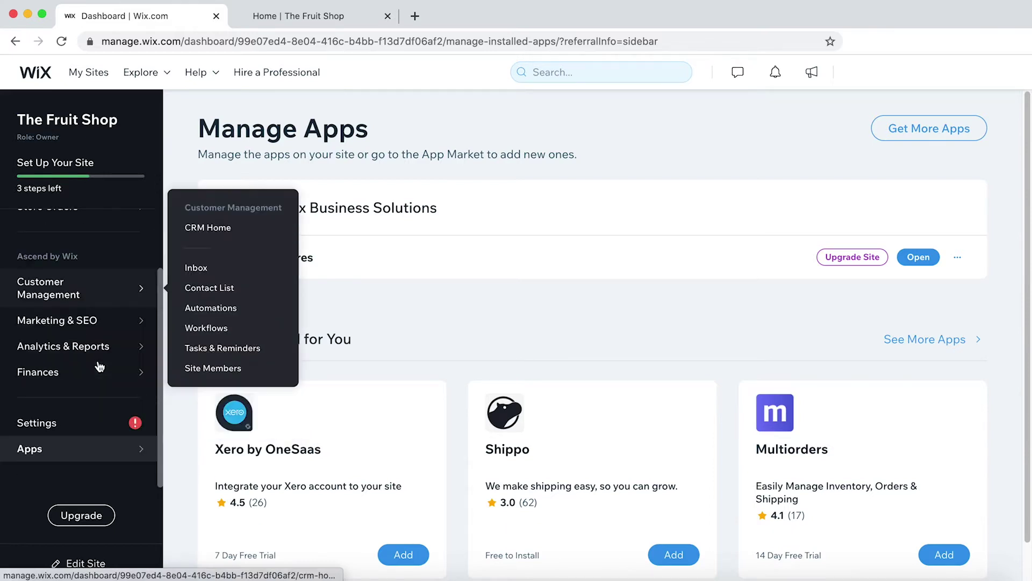
mouse_move(108, 448)
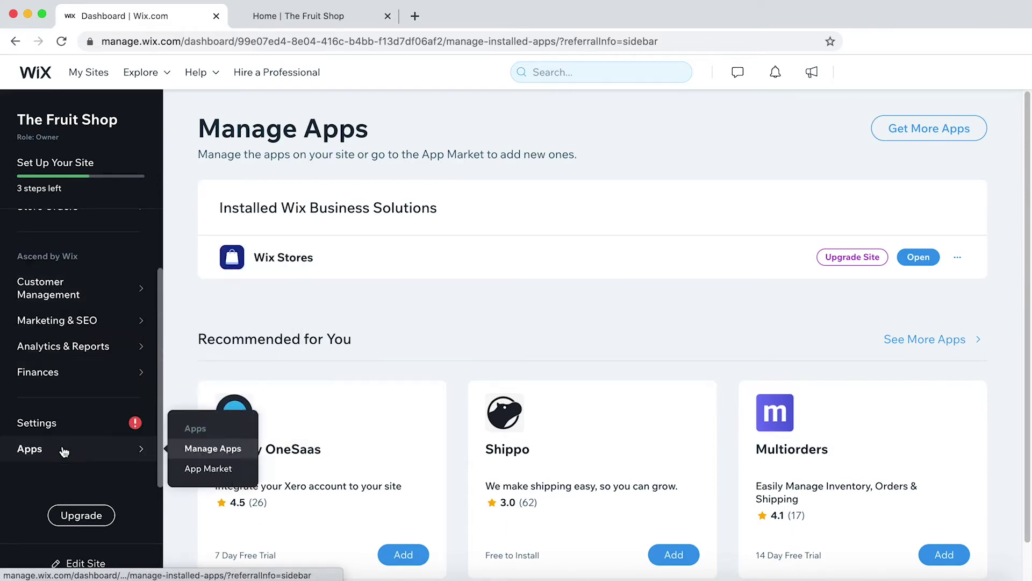
click(201, 470)
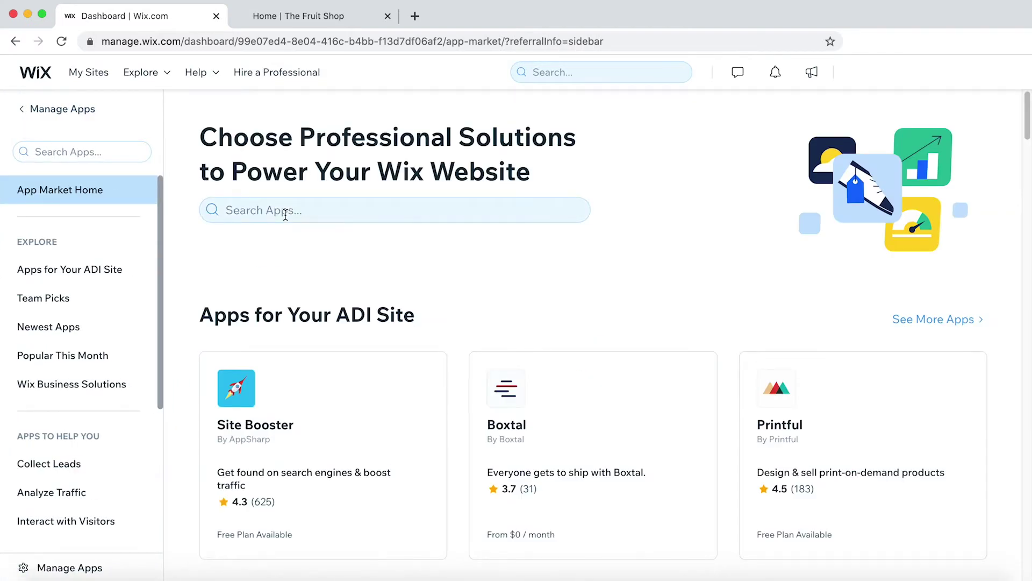
click(284, 214)
text(weglo)
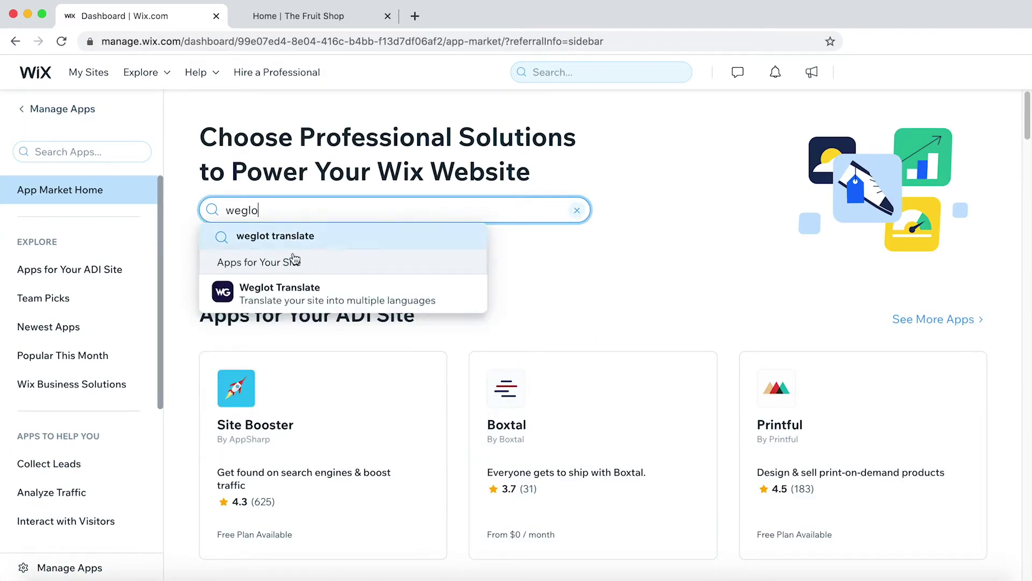
click(301, 296)
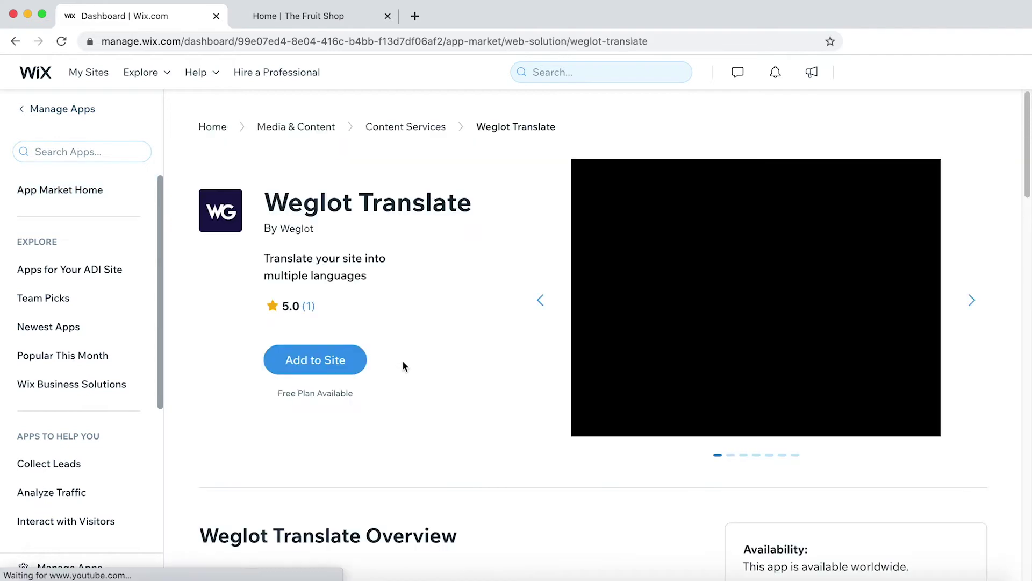
Step: Add Weglot Translate to the site, approve its permissions, and sign in with saved Weglot credentials
click(315, 360)
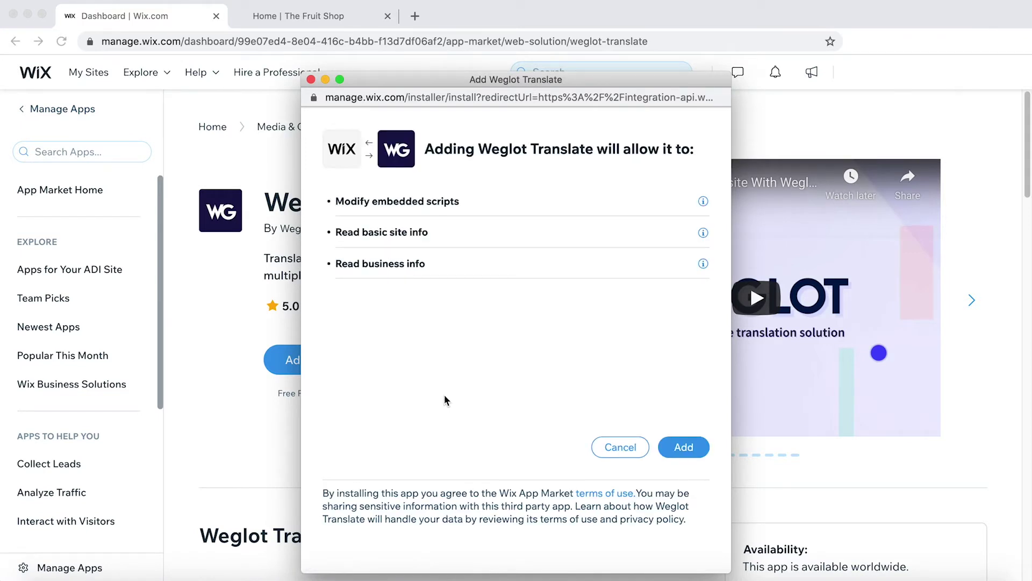
click(683, 447)
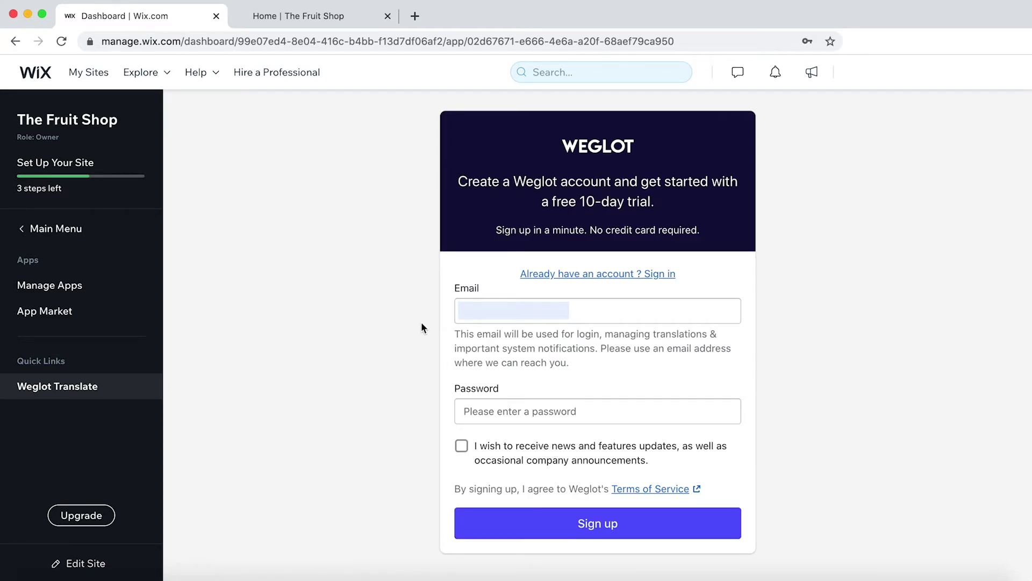
click(591, 276)
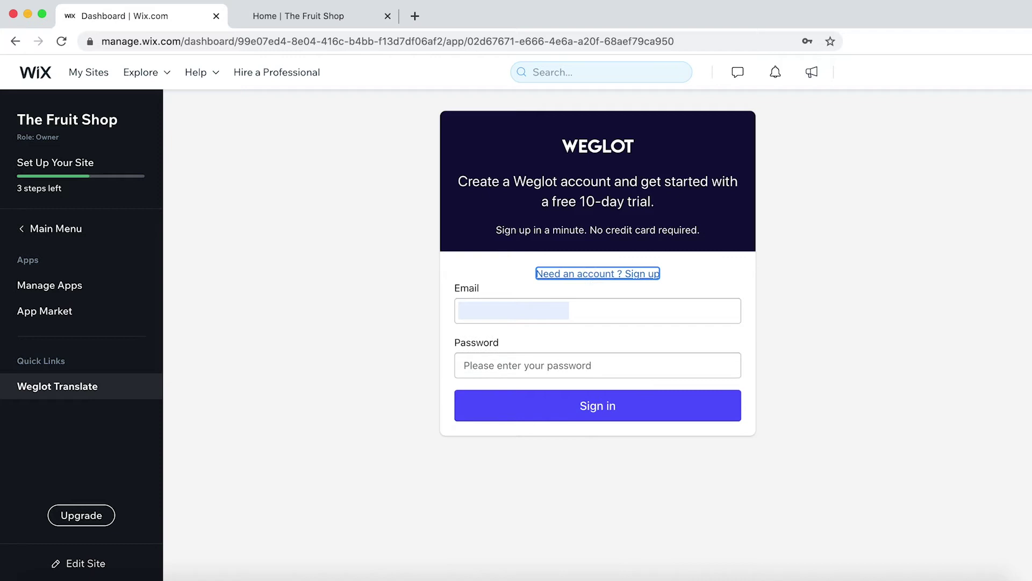
click(553, 307)
click(594, 361)
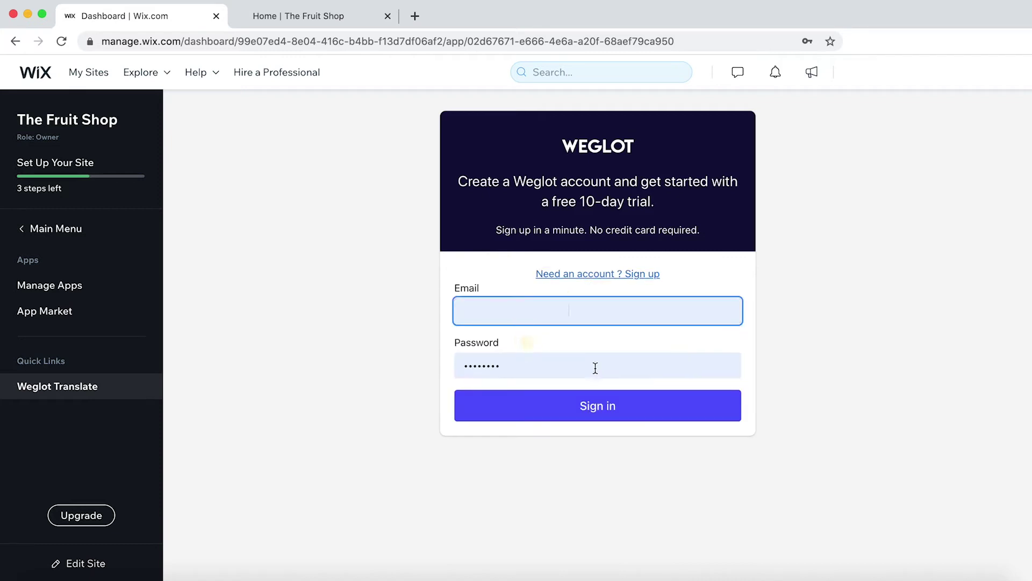
click(617, 407)
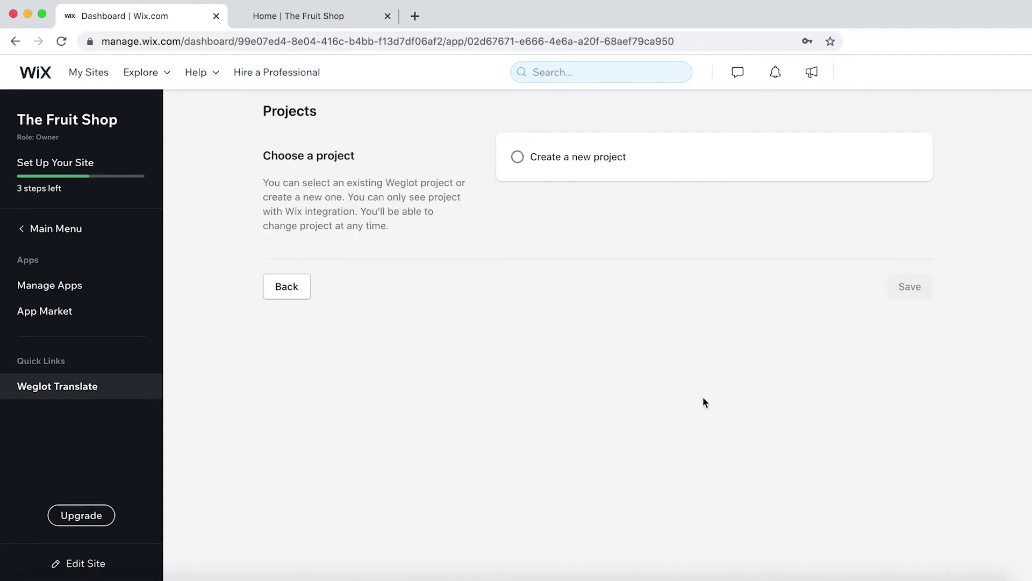
Step: Create a new Weglot project, rename it to 'The Fruit Shop Wix', and save it
click(518, 158)
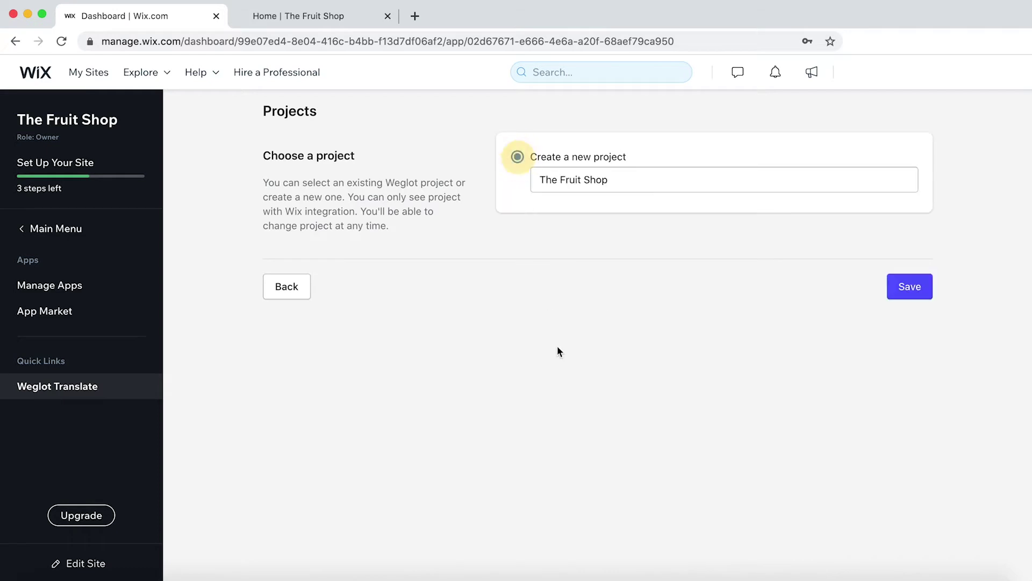
click(626, 180)
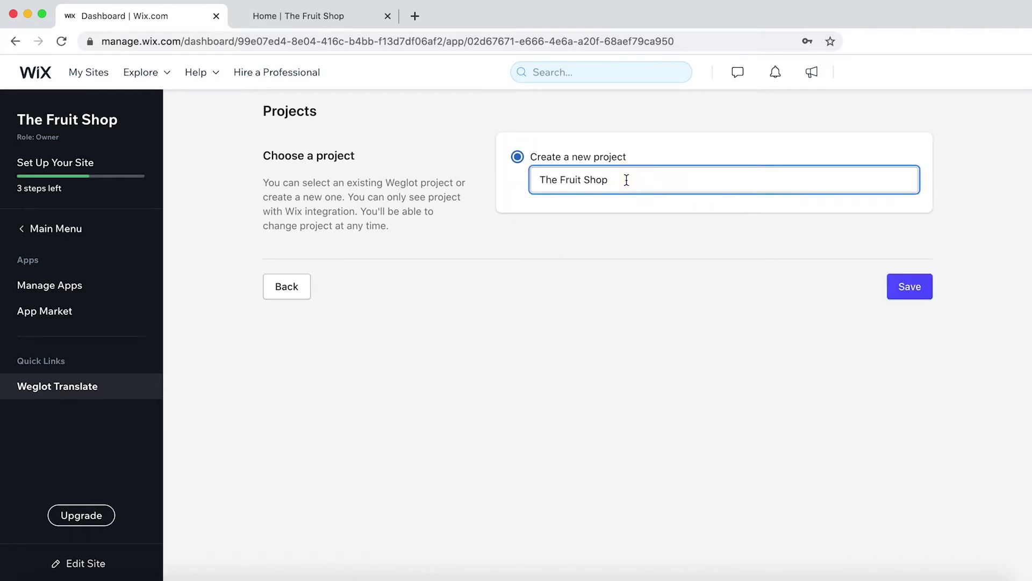
text(Wix)
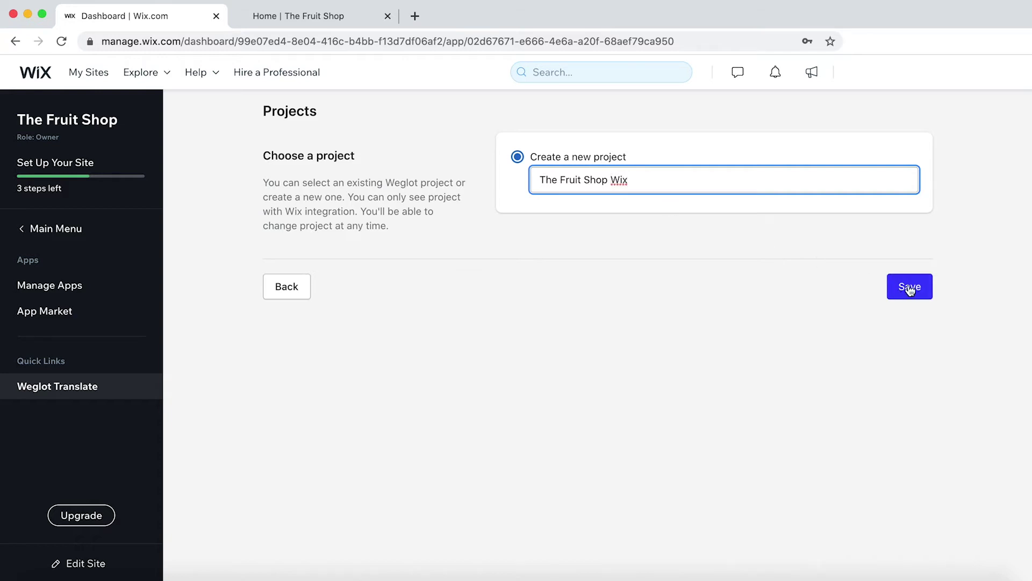
click(893, 290)
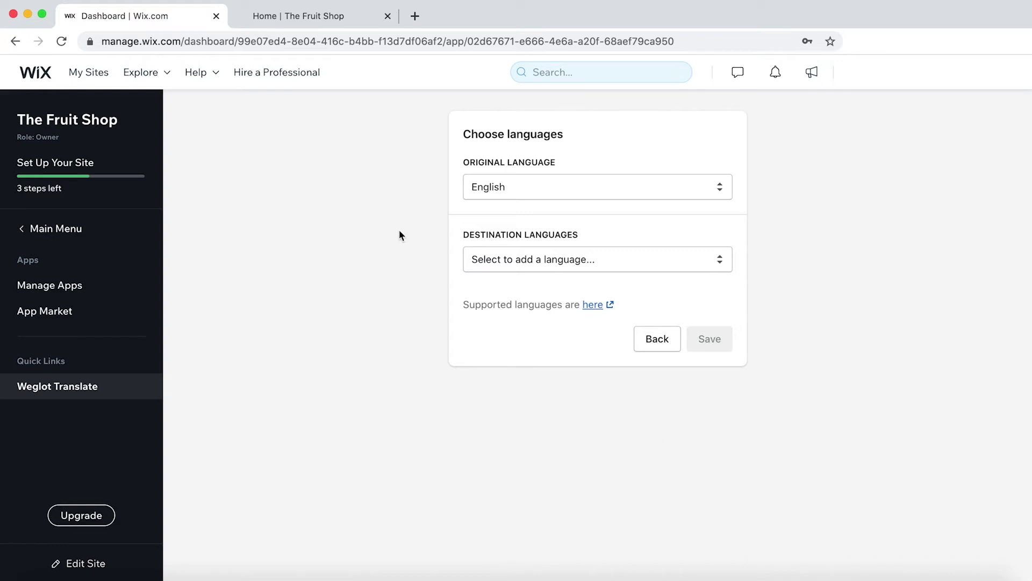
Step: Keep English as the original language, add French and Spanish as destination languages, and save
click(534, 186)
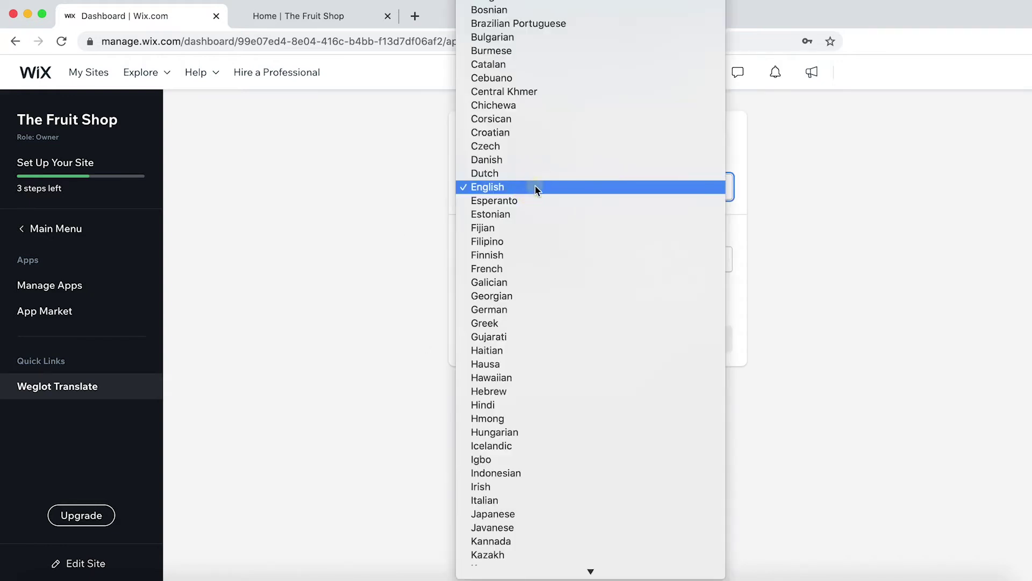
click(532, 187)
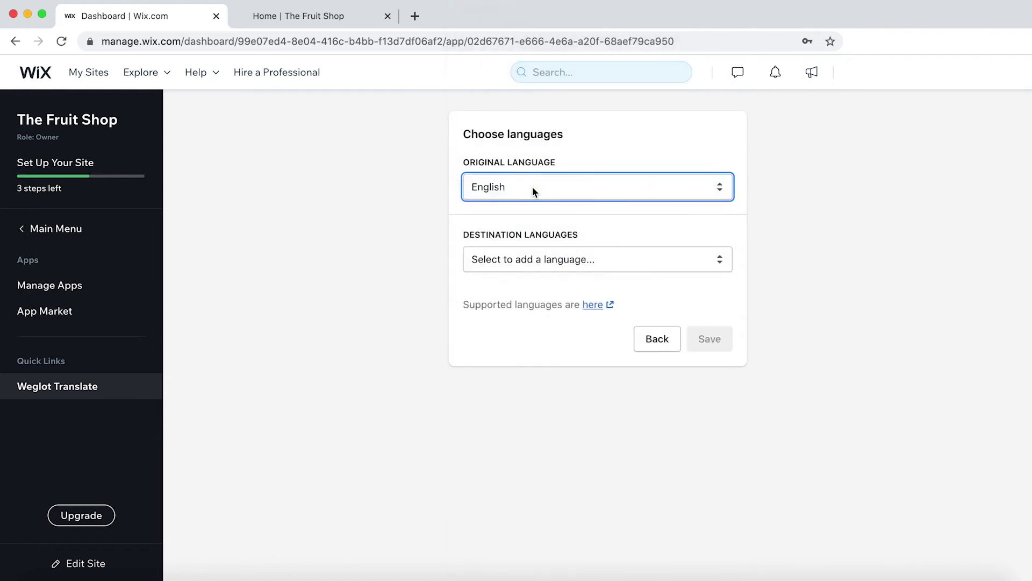
click(534, 258)
text(fr)
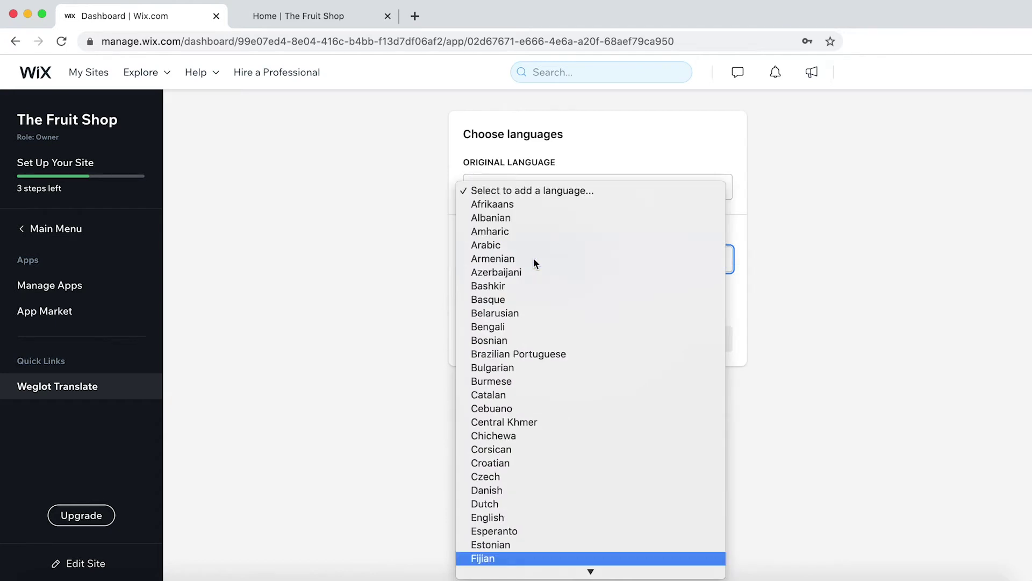
key(Return)
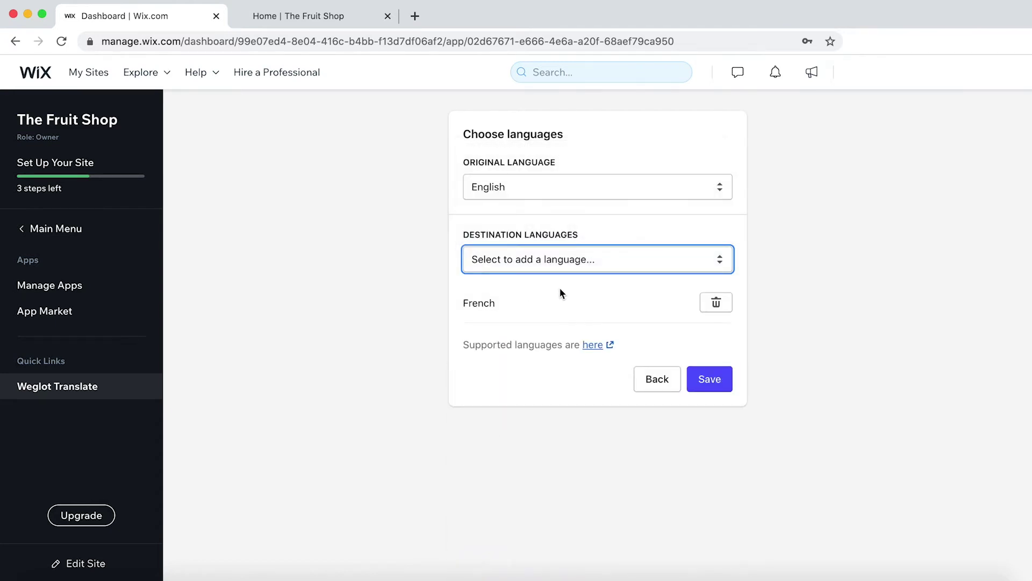
click(591, 263)
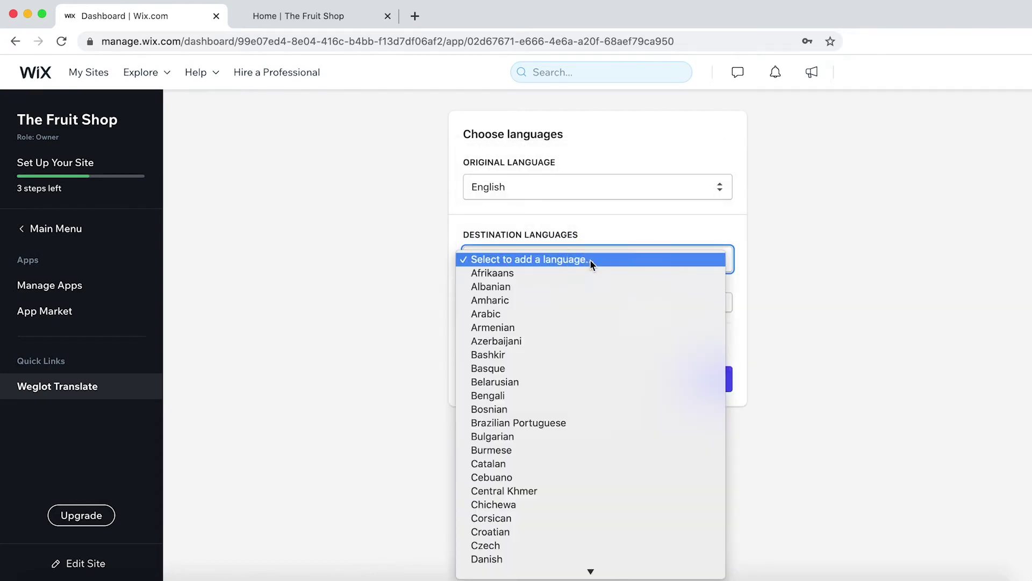
text(sp)
click(511, 559)
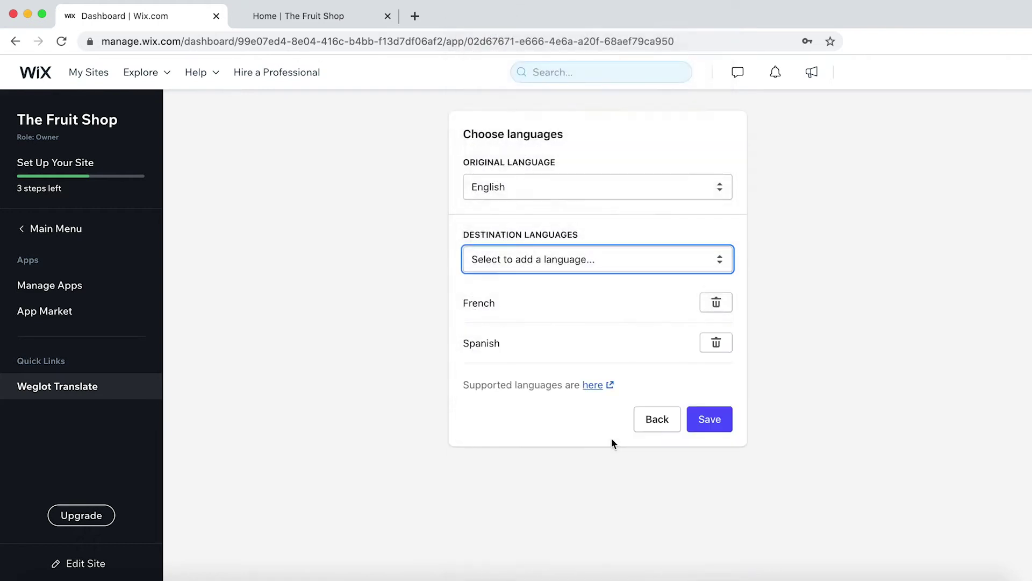
click(708, 421)
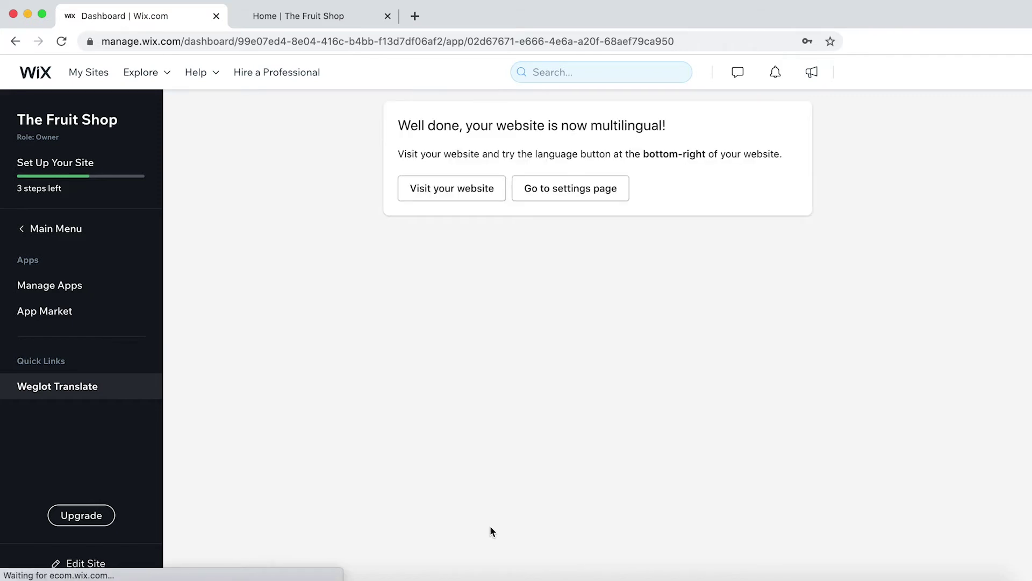
Step: Open the live site in a new tab and switch it to Français using the language switcher
click(475, 189)
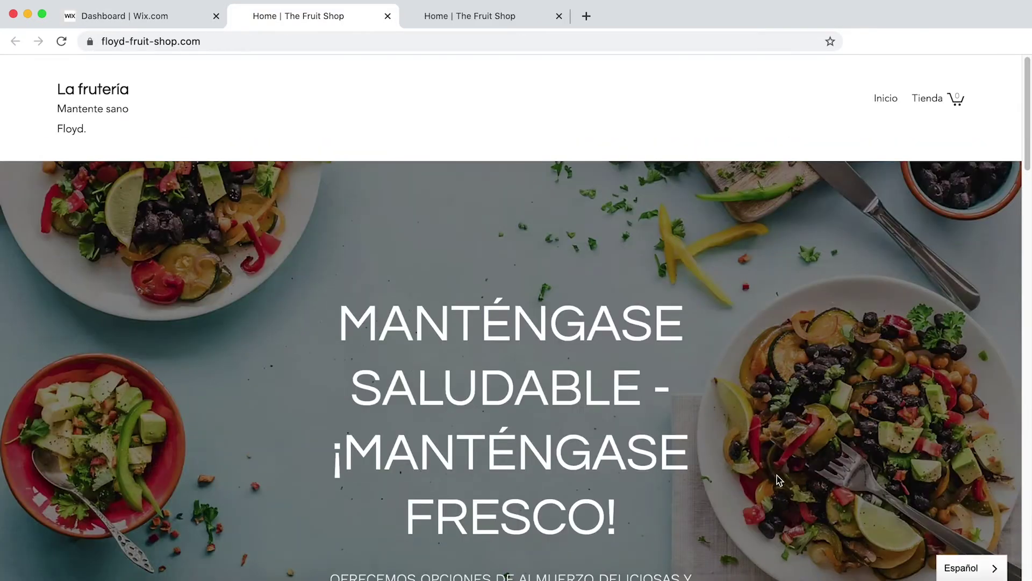
click(965, 570)
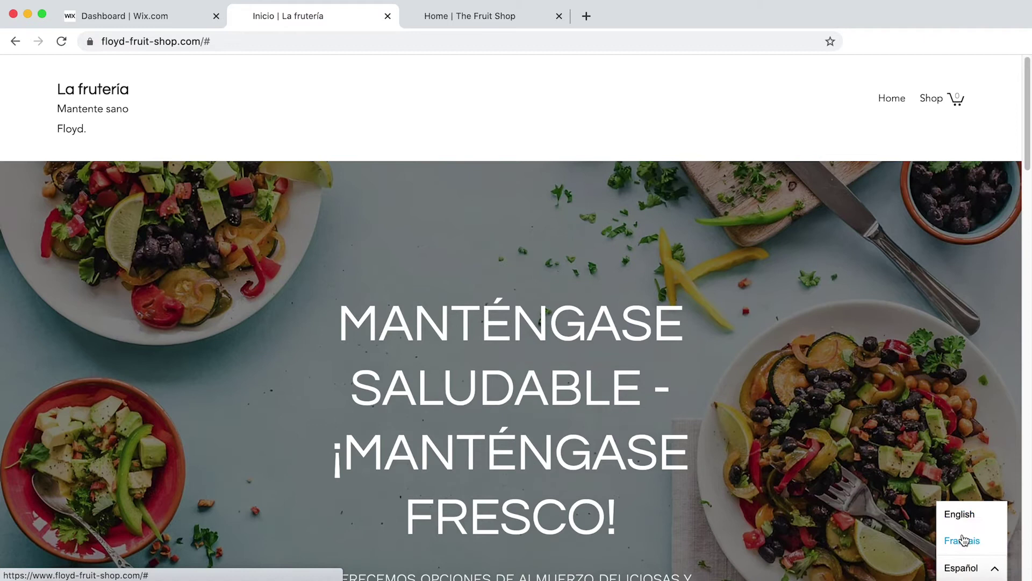
click(960, 539)
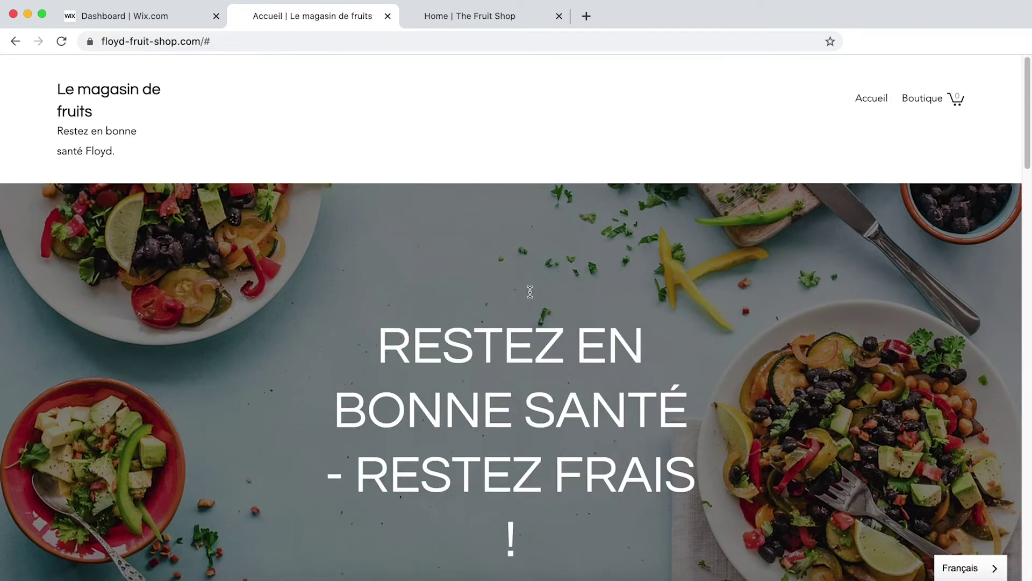
Step: Back in the Wix dashboard, open Weglot's settings page and review the multilingual SEO subdomains notice
click(114, 21)
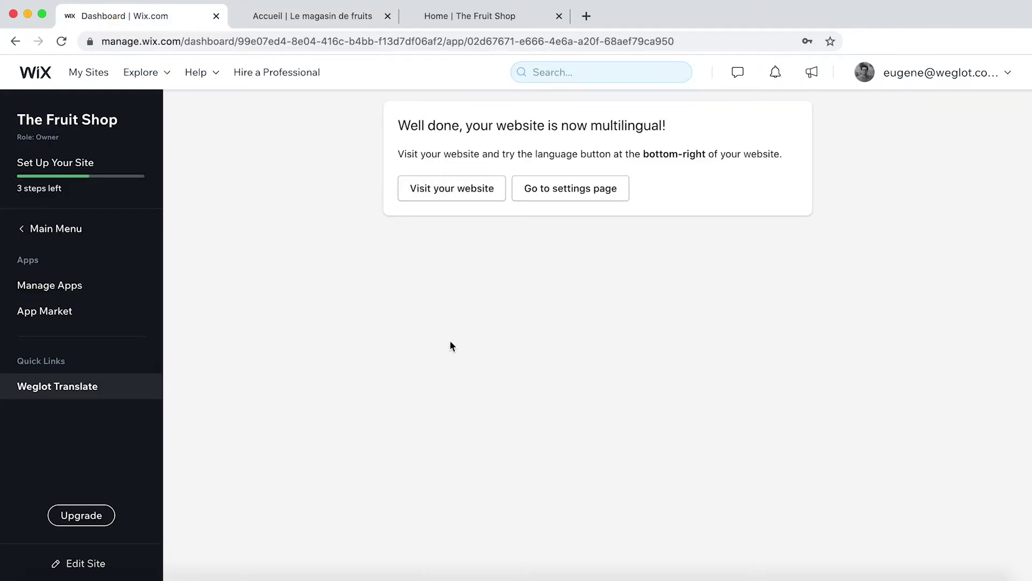
click(571, 189)
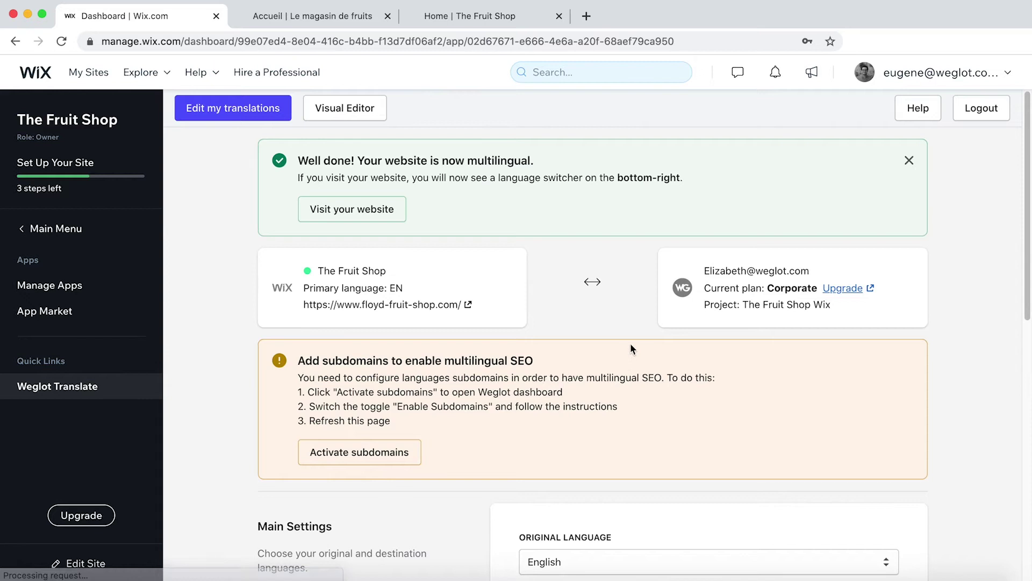
drag(298, 362, 543, 360)
click(543, 360)
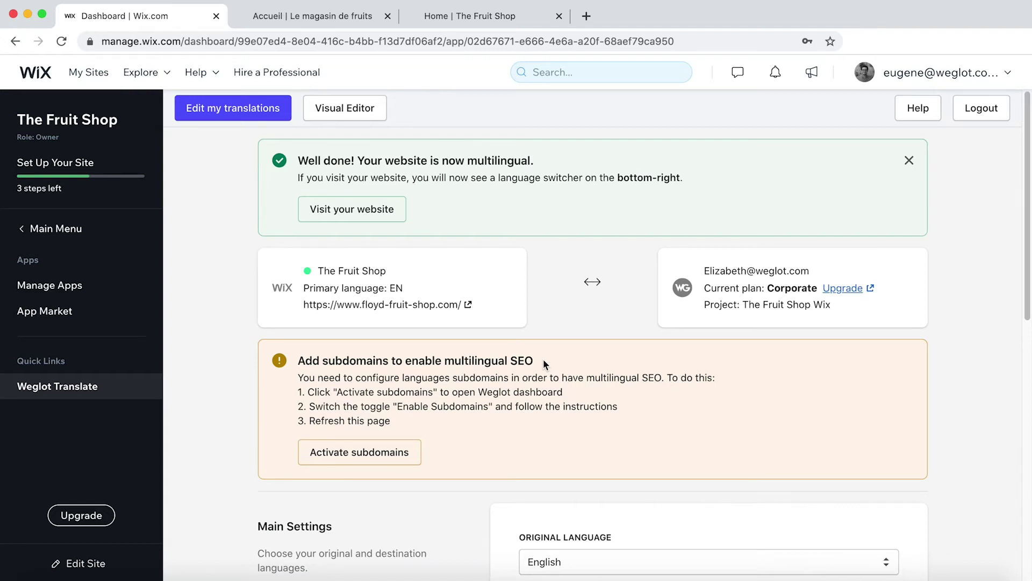
Step: Activate subdomains, switch on Enable Subdomains under Settings > Setup, and confirm with Enable
click(331, 453)
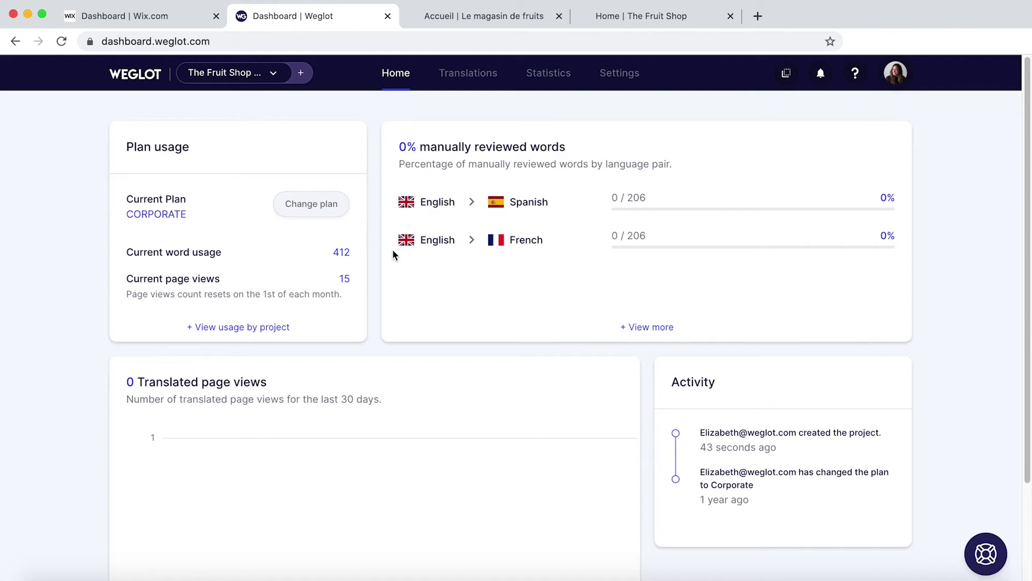
click(621, 72)
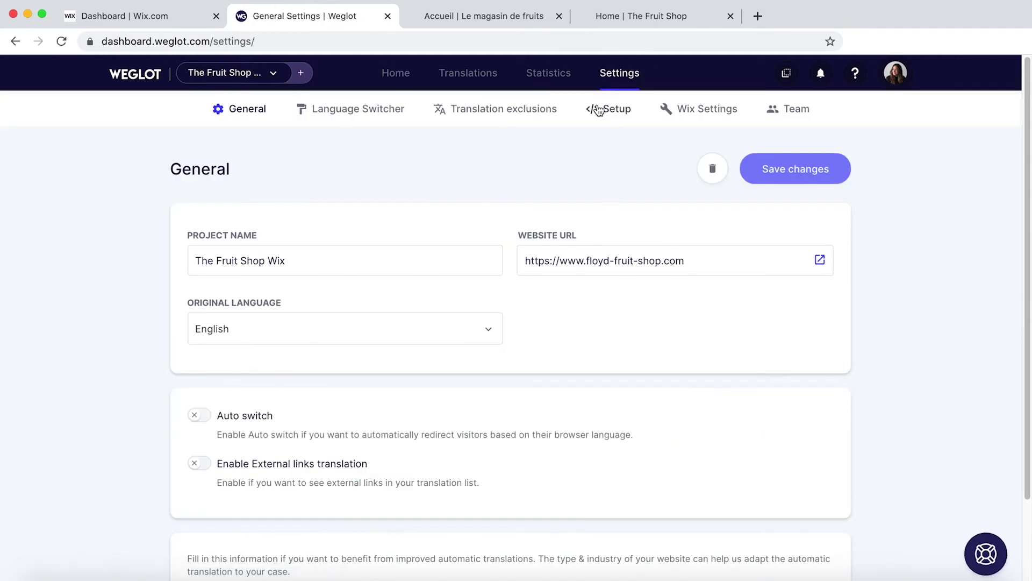
click(598, 109)
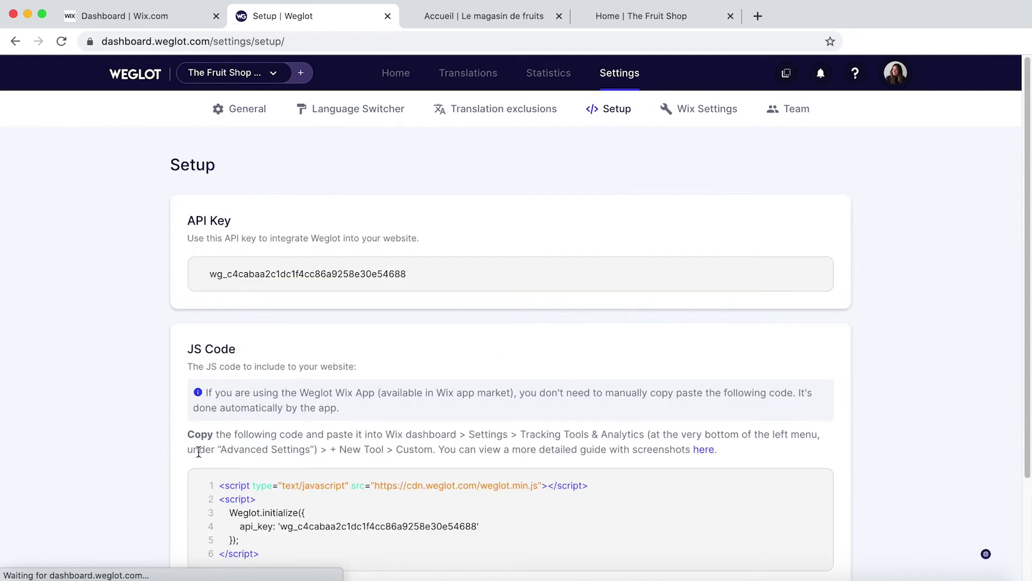
scroll(155, 456, down, 3)
click(195, 537)
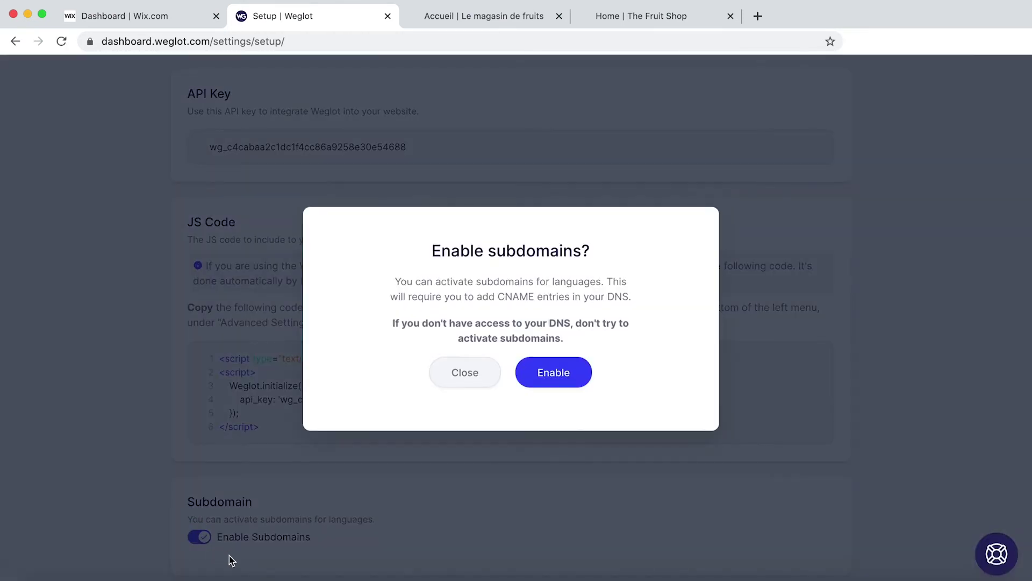
click(553, 372)
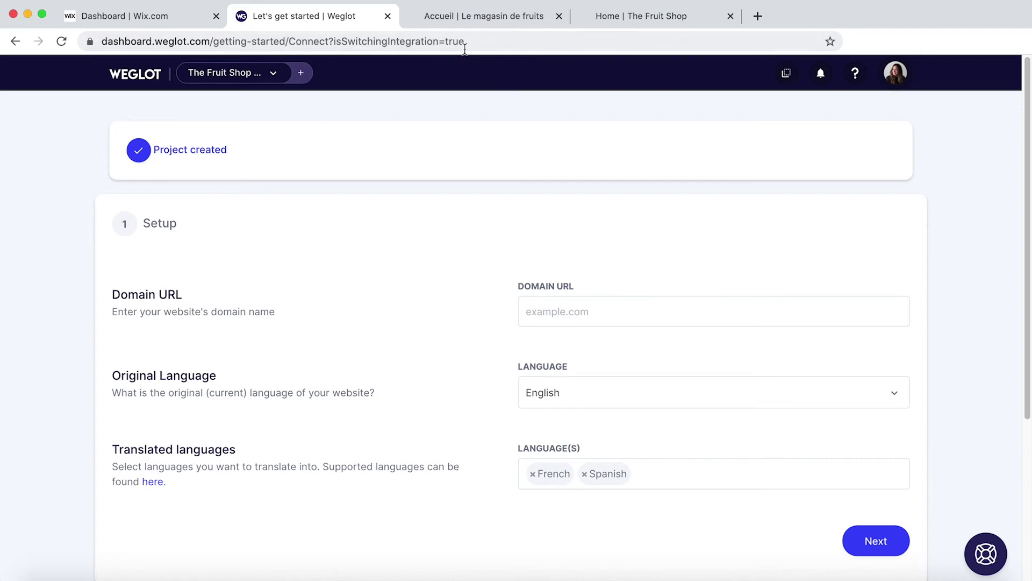
click(618, 17)
click(81, 42)
key(super+c)
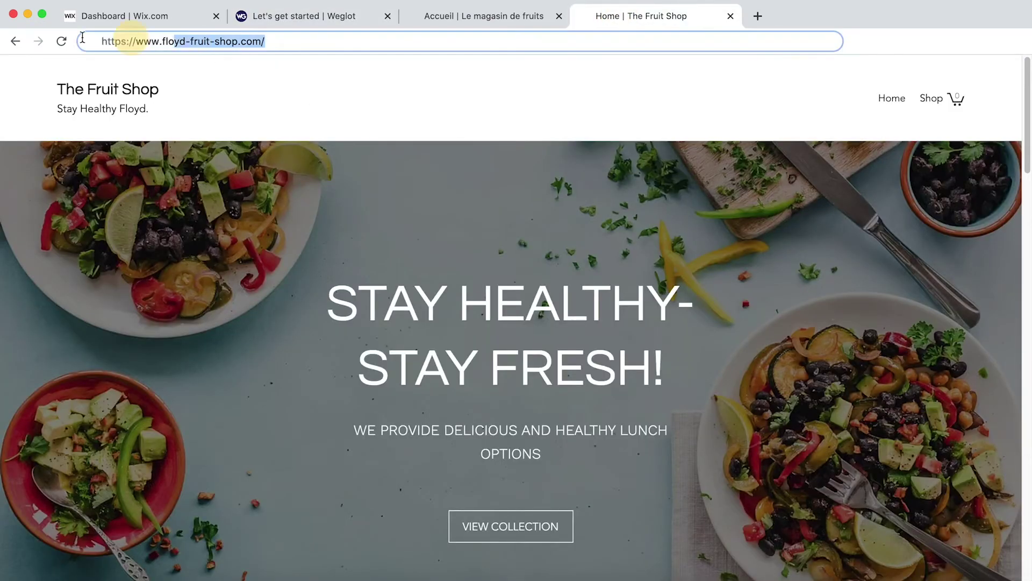
click(280, 18)
click(573, 311)
key(super+v)
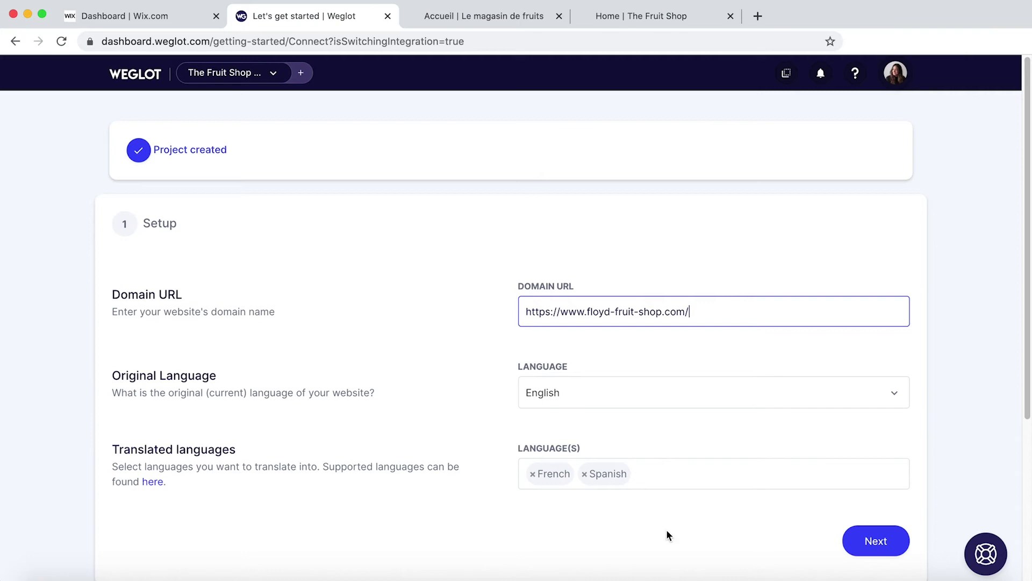
click(877, 547)
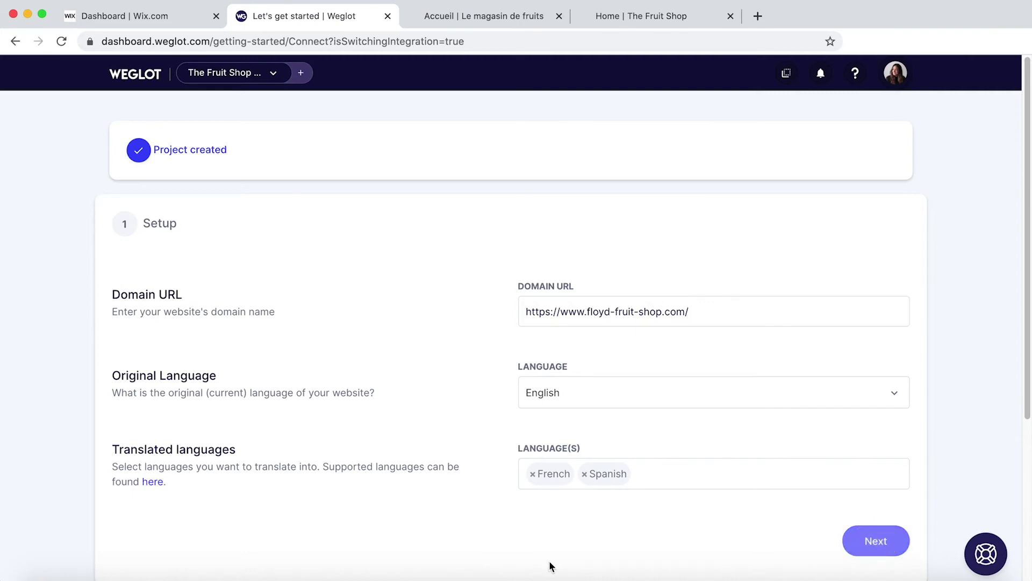
Step: In Weglot's DNS settings, copy the fr row's websites.weglot.com value and switch back to the Wix dashboard
mouse_move(468, 447)
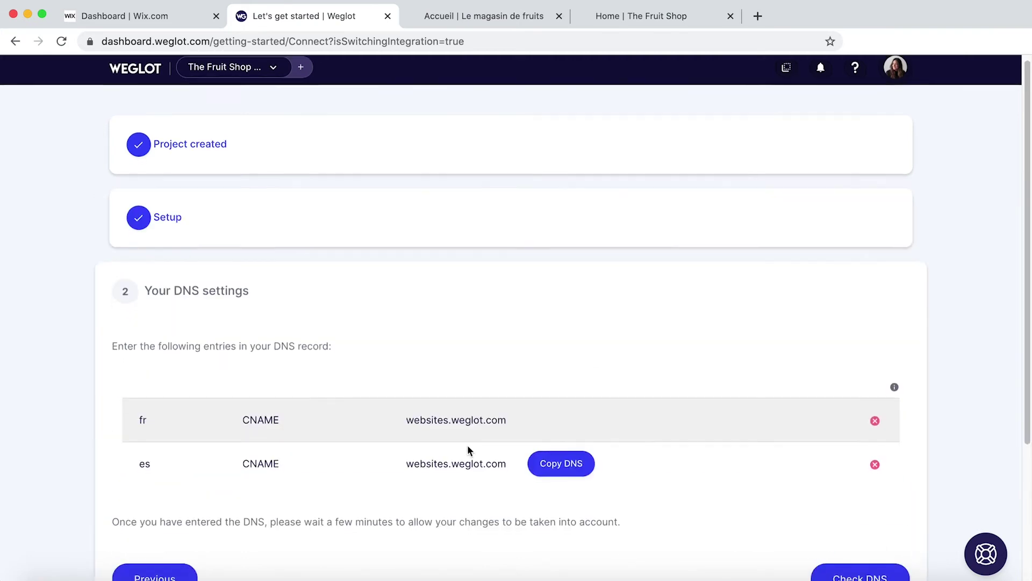
scroll(376, 454, down, 2)
drag(158, 239, 252, 237)
click(296, 293)
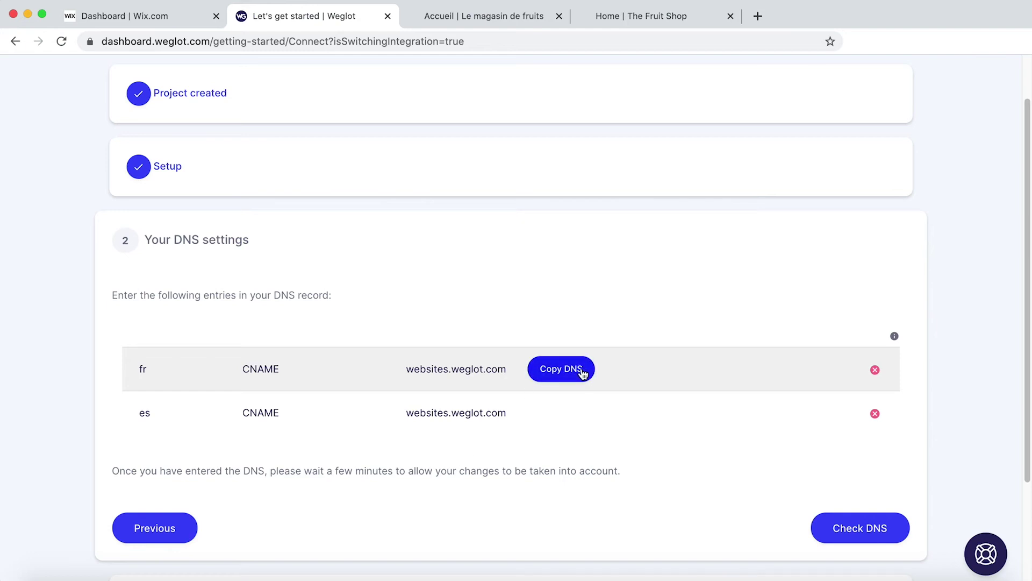
click(582, 374)
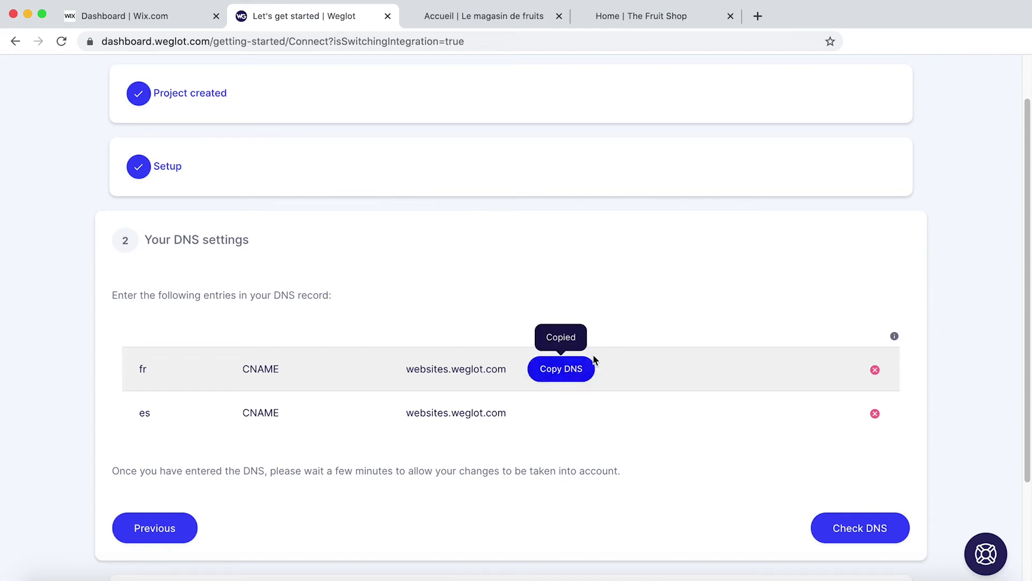
click(139, 14)
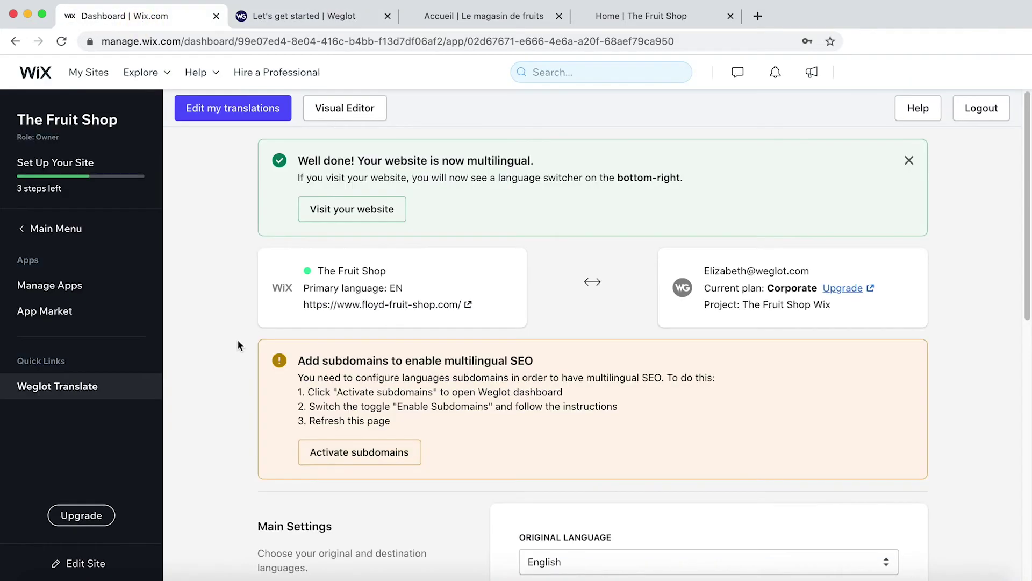
Step: Through site Settings > Domains, choose Manage DNS Records for floyd-fruit-shop.com and scroll to CNAME (Aliases)
click(24, 230)
scroll(59, 434, down, 2)
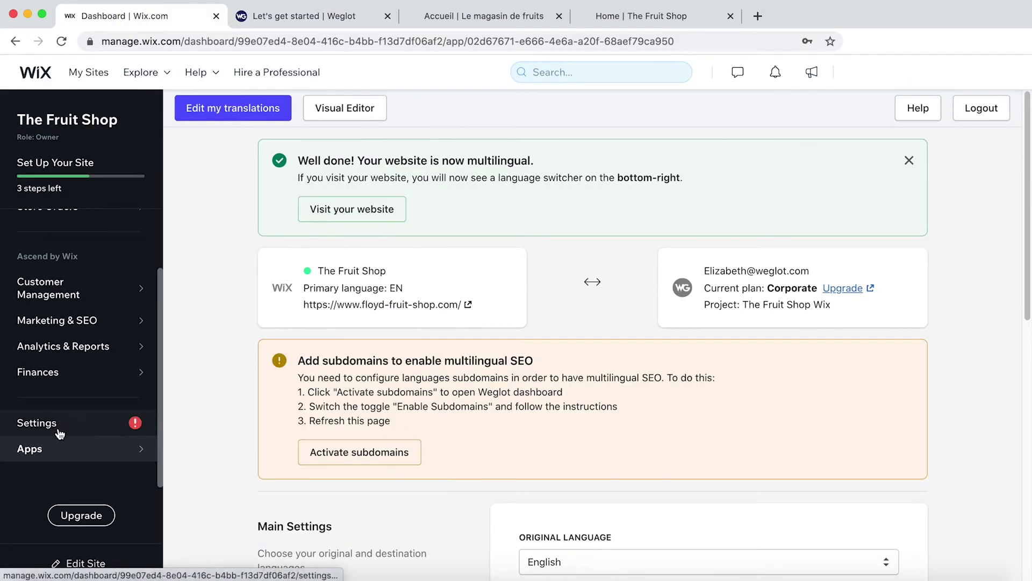
click(58, 430)
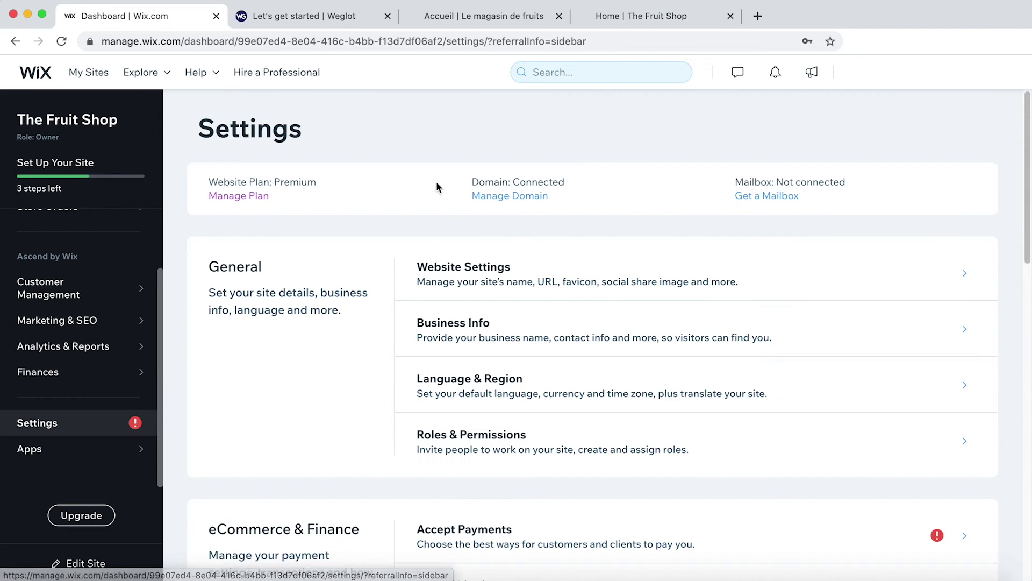
click(508, 197)
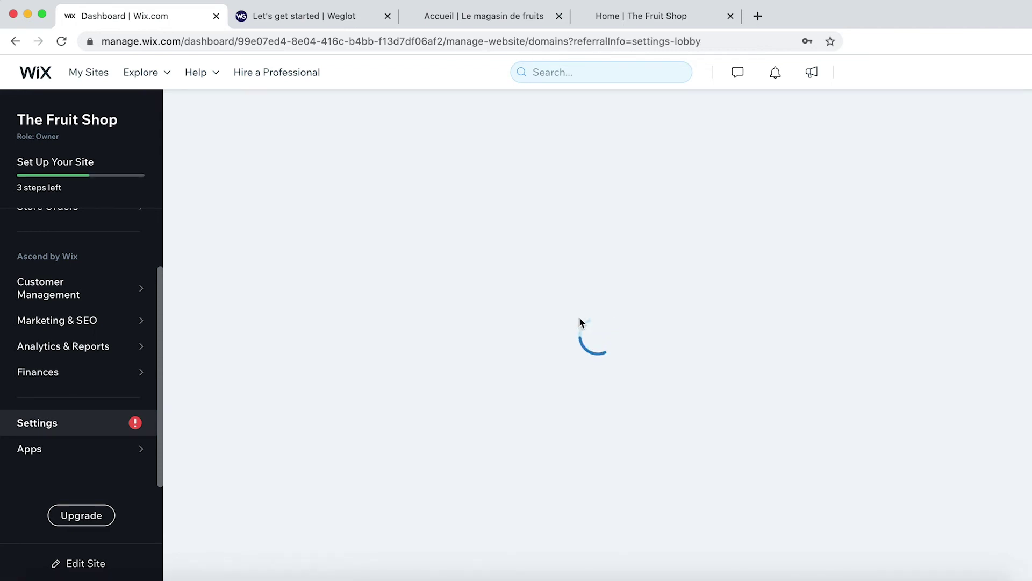
click(893, 359)
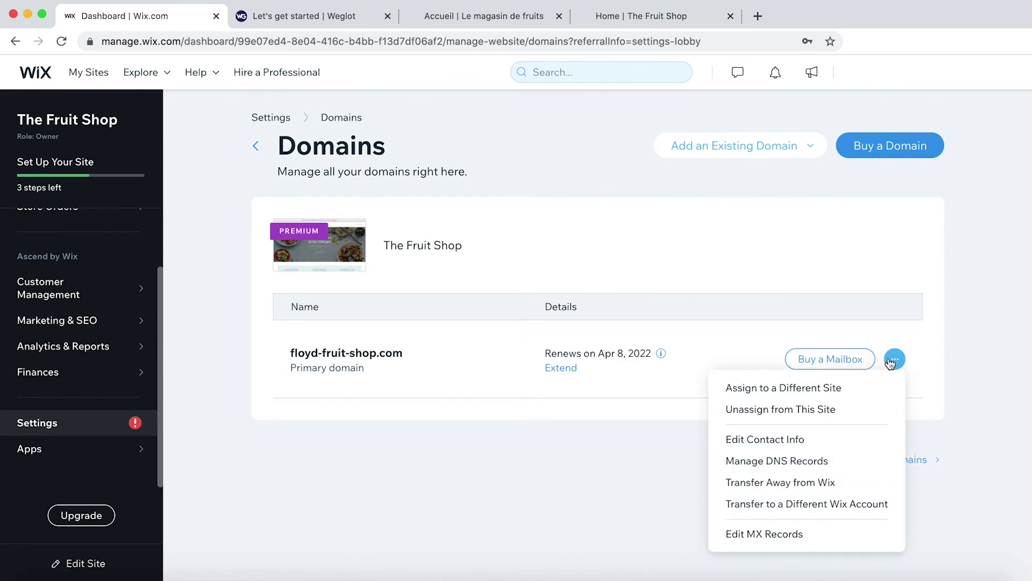
click(770, 462)
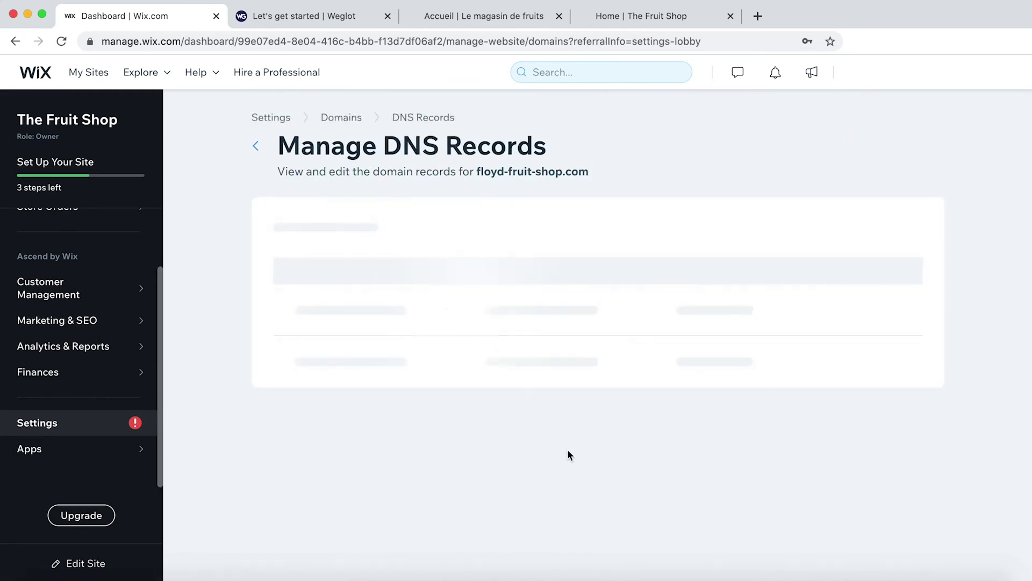
scroll(647, 409, down, 5)
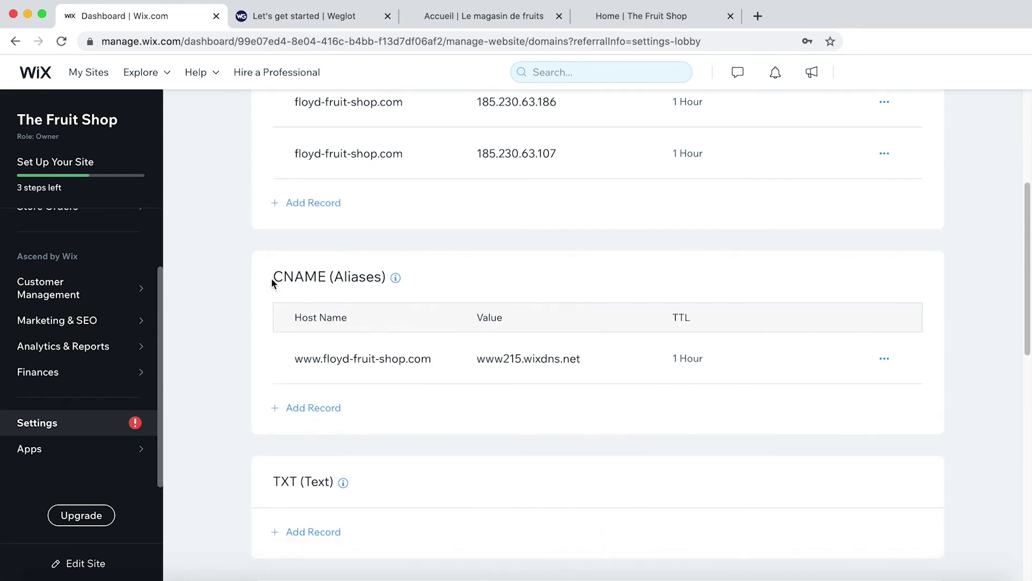
drag(272, 277, 452, 280)
Step: Add and save a CNAME record with host fr pointing to websites.weglot.com
click(451, 279)
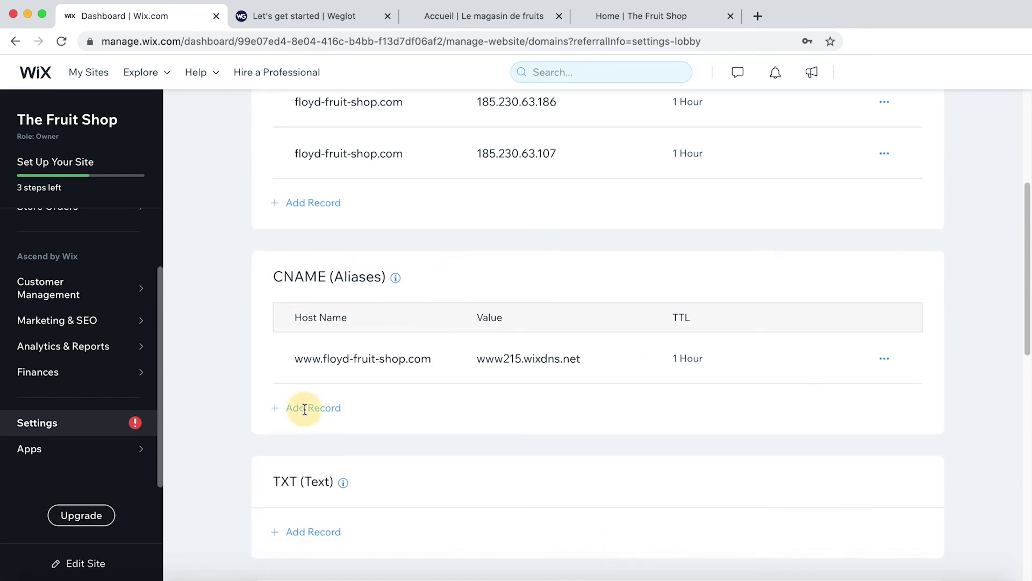
click(306, 408)
click(332, 407)
text(fr)
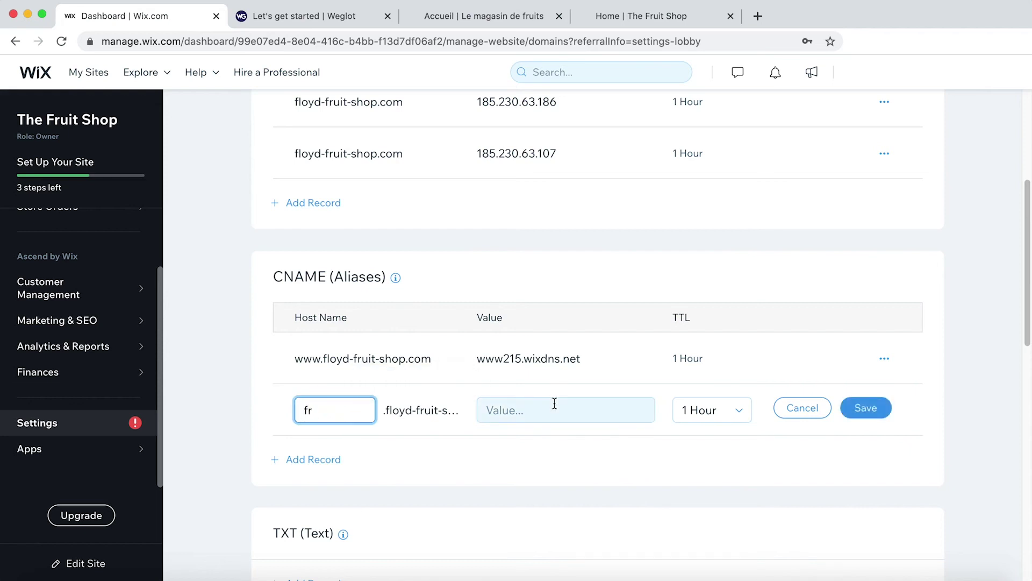
click(553, 407)
key(super+v)
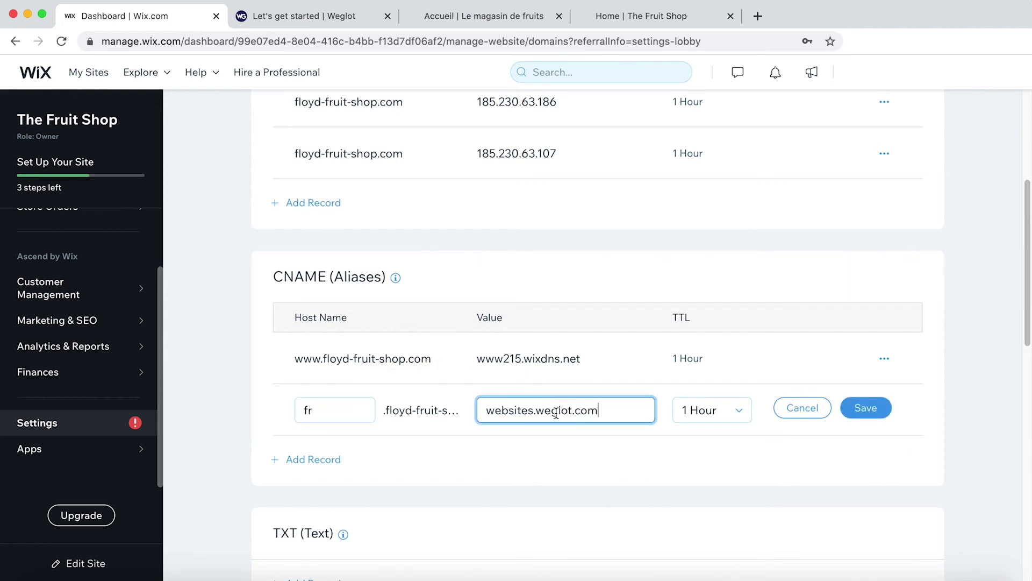
click(863, 409)
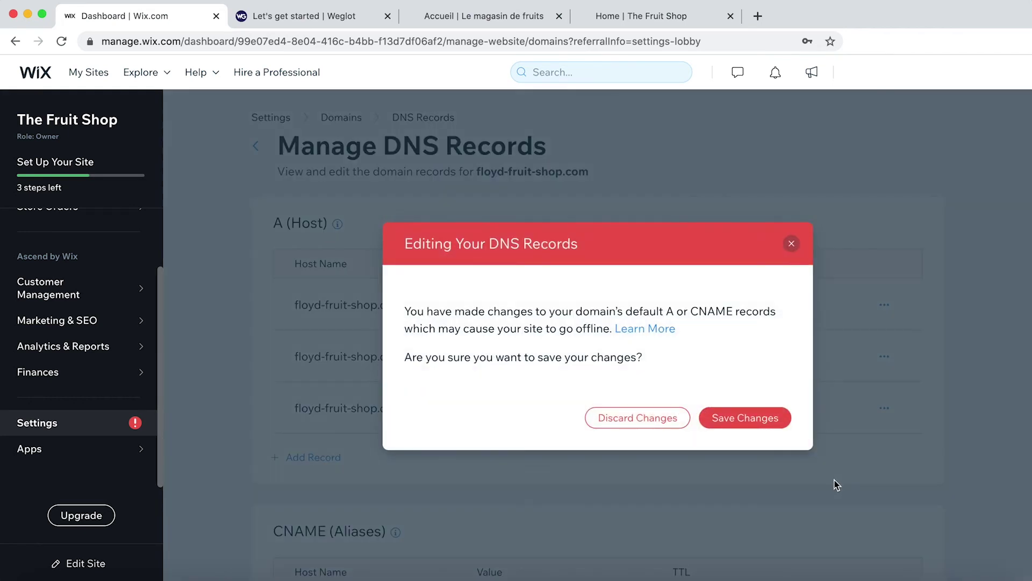
click(741, 421)
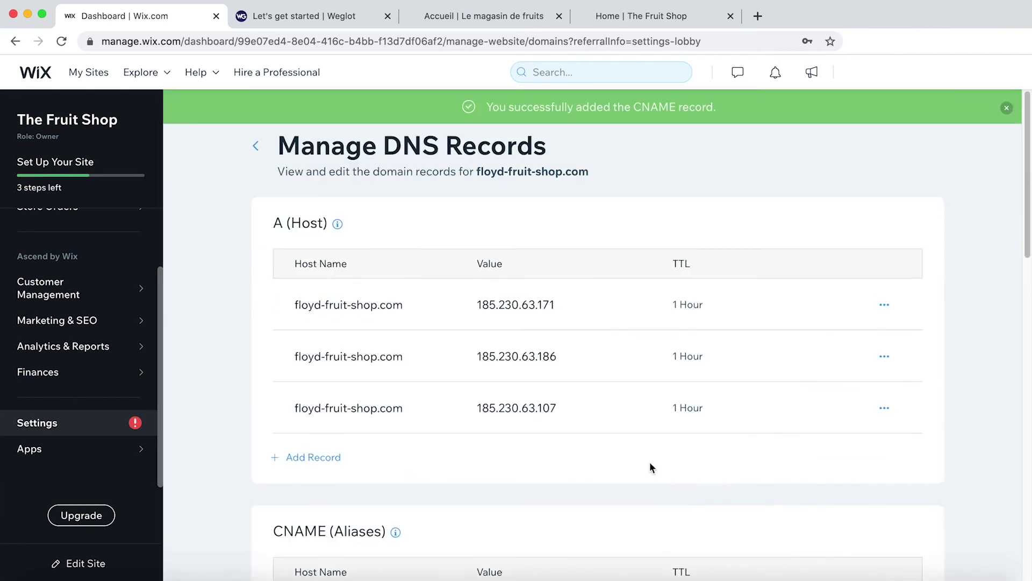
Step: Add a CNAME record with host es pointing to websites.weglot.com, then return to Weglot
scroll(546, 373, down, 5)
scroll(546, 373, down, 2)
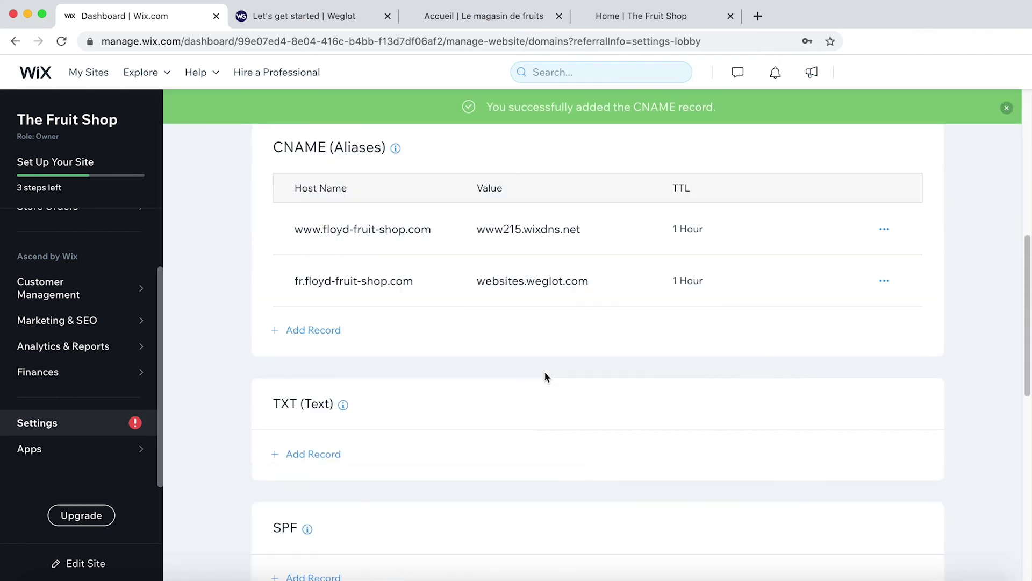
click(305, 334)
click(325, 331)
text(es)
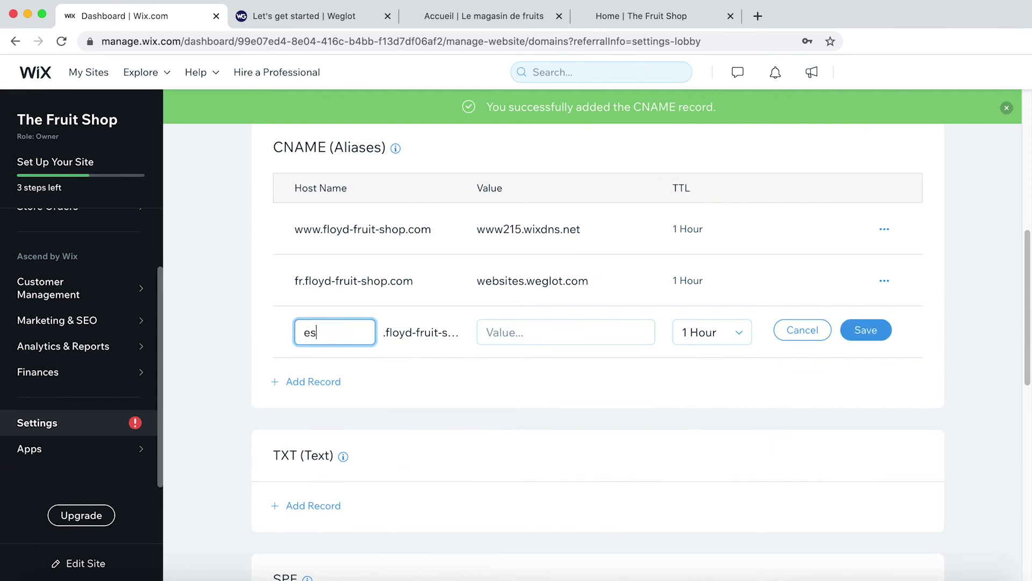
click(499, 330)
key(super+v)
click(865, 329)
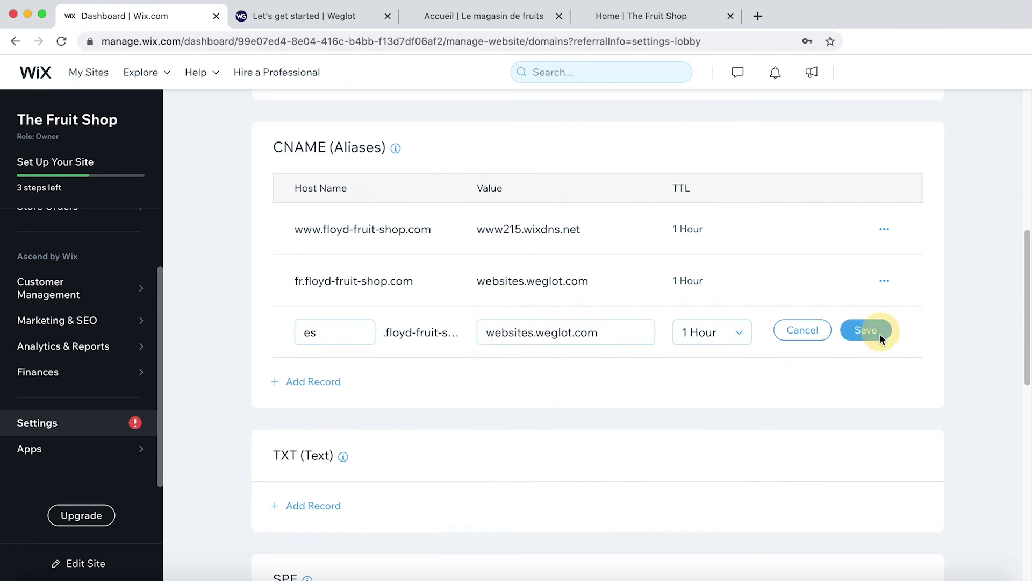
scroll(398, 323, up, 8)
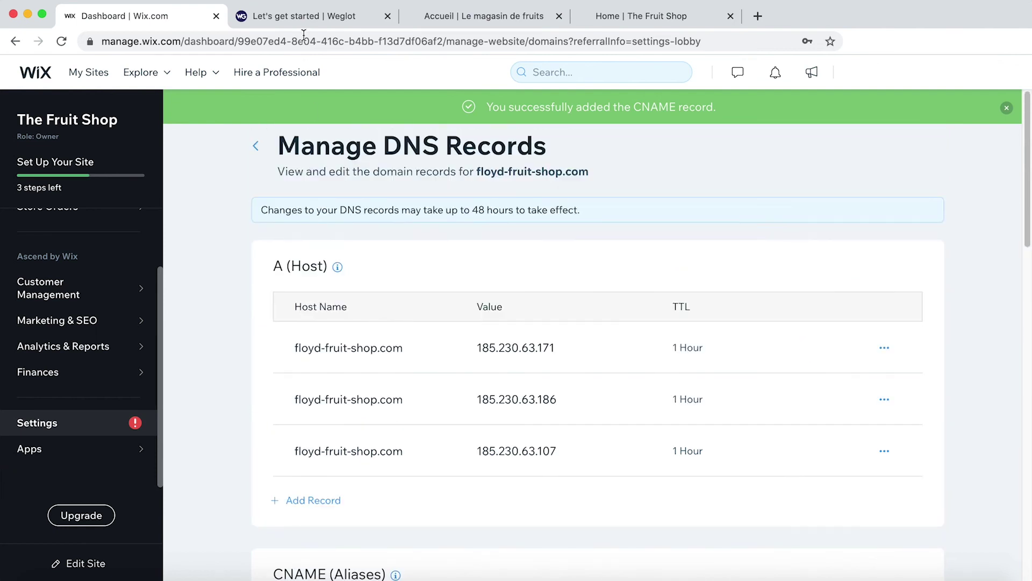
click(298, 16)
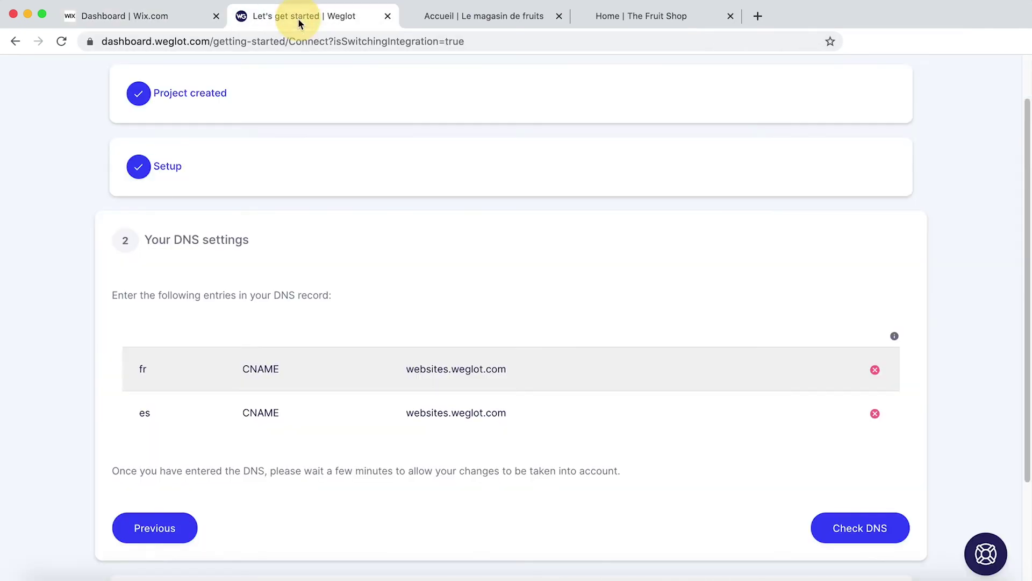
Step: Run Weglot's DNS check until fr and es pass, then complete the setup
click(857, 532)
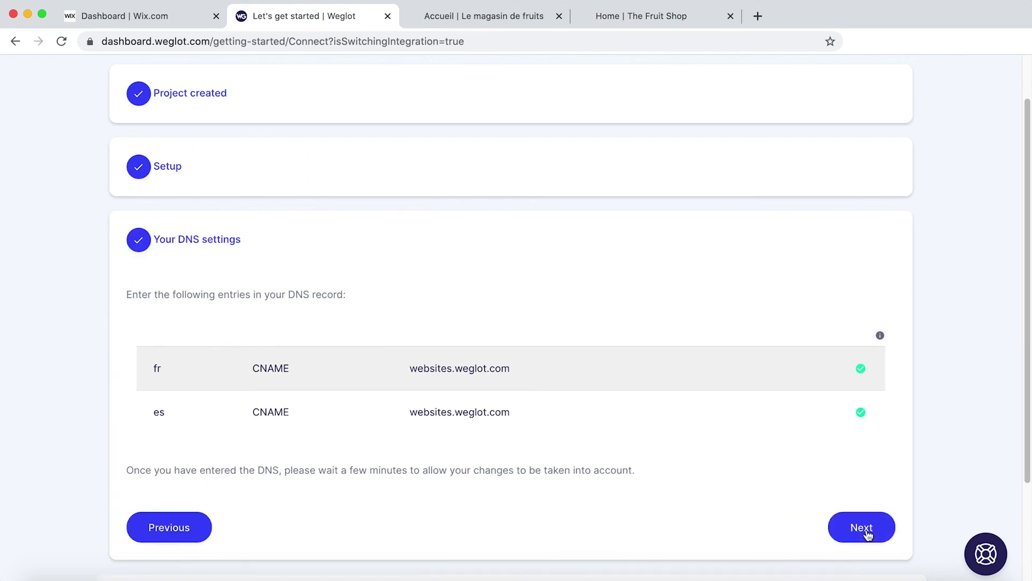
click(863, 528)
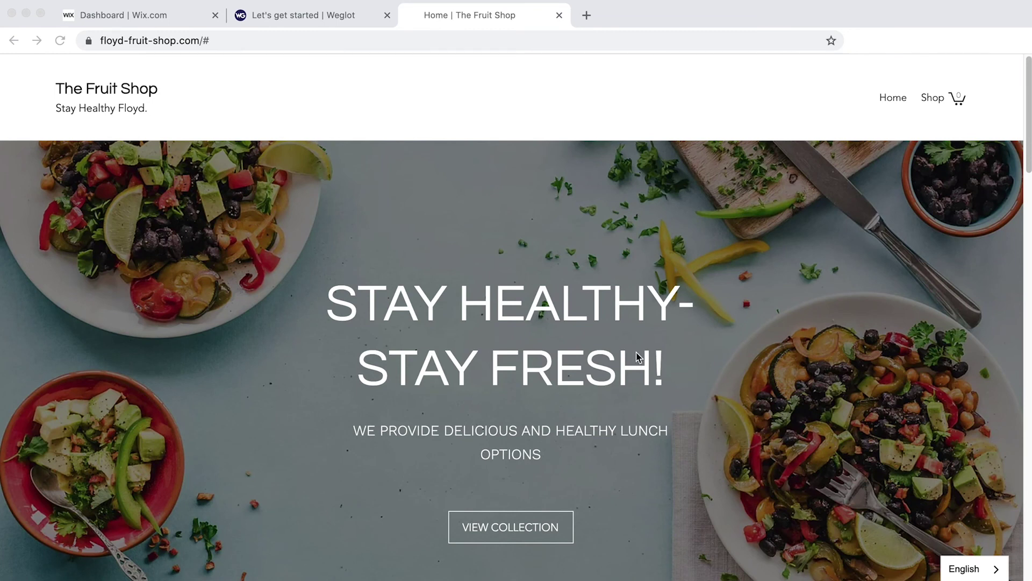
Step: Switch the Spanish es.floyd-fruit-shop.com homepage to French using the bottom-right language switcher
click(965, 569)
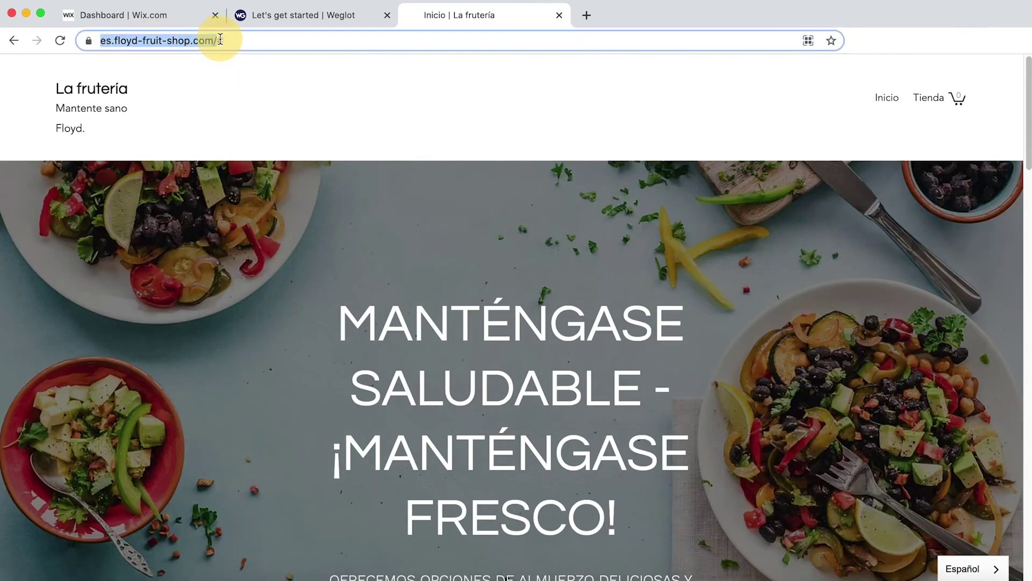
click(965, 569)
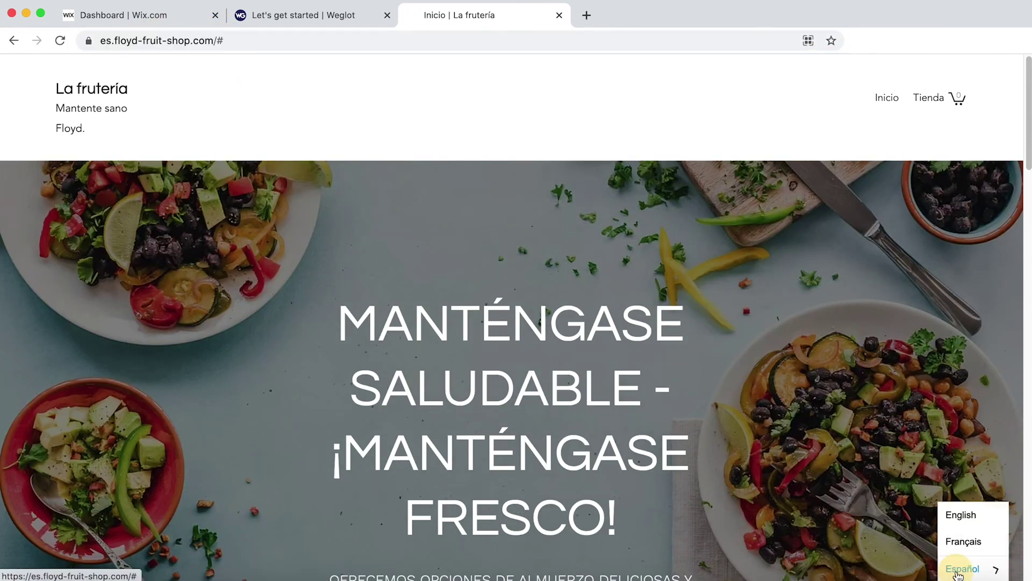
click(965, 536)
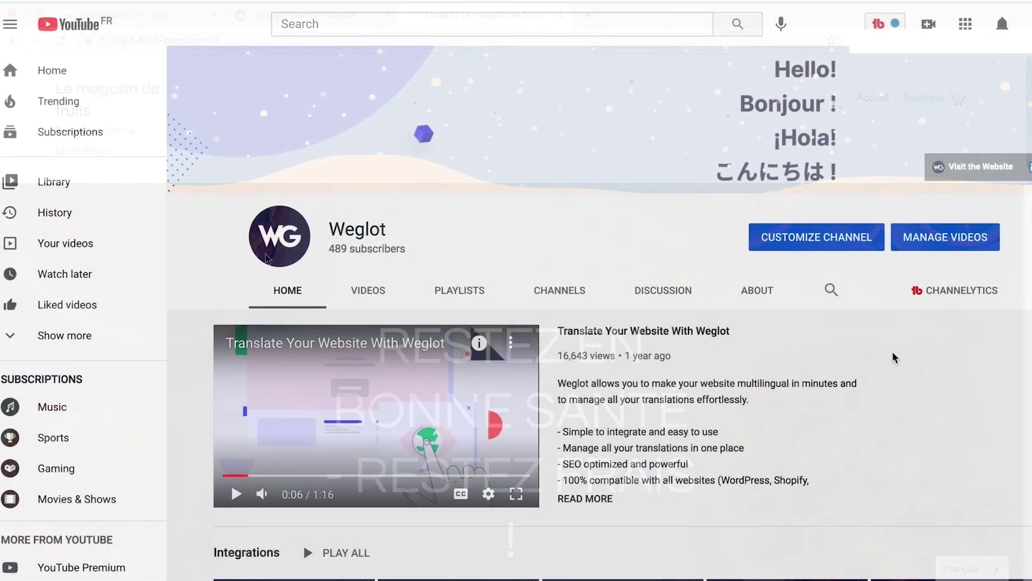
Step: Open the Tutorials playlist from further down the Weglot channel's home page
scroll(893, 354, down, 5)
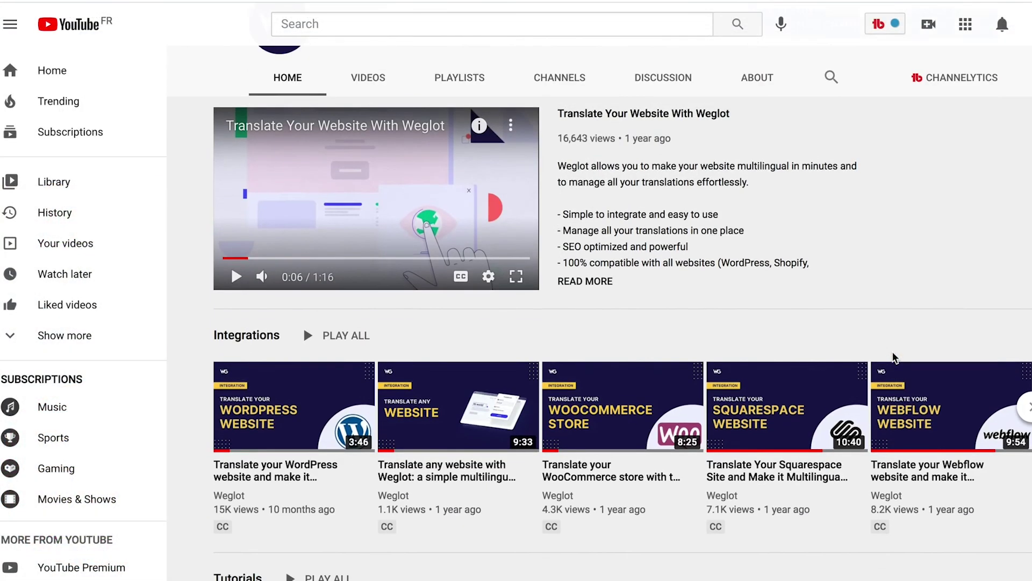
scroll(894, 358, down, 5)
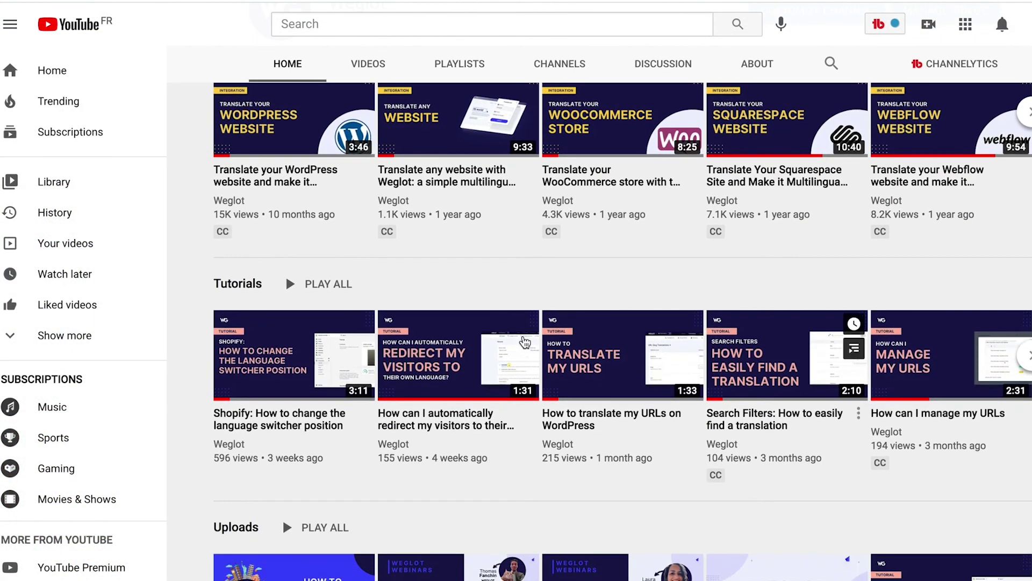
click(247, 287)
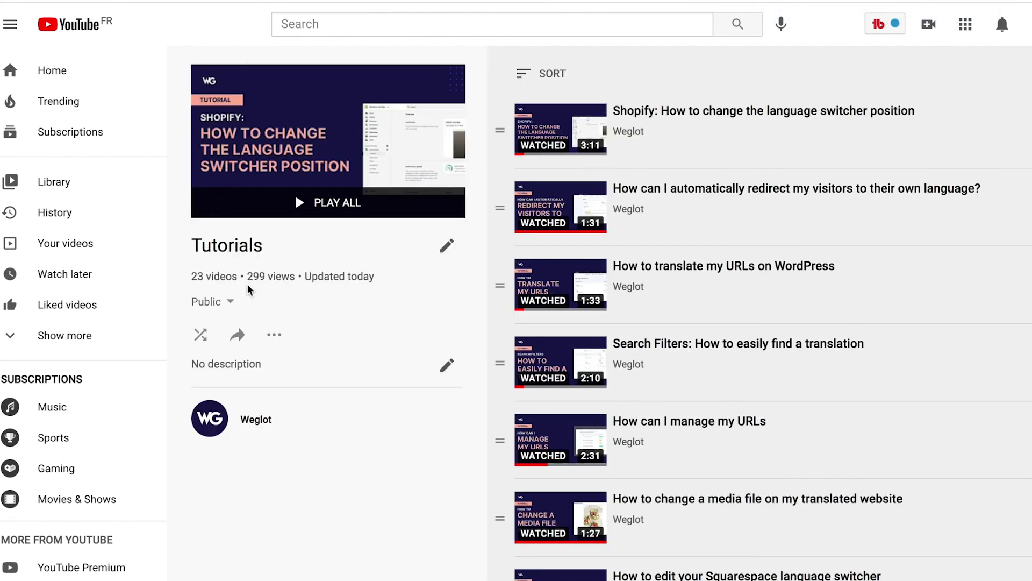